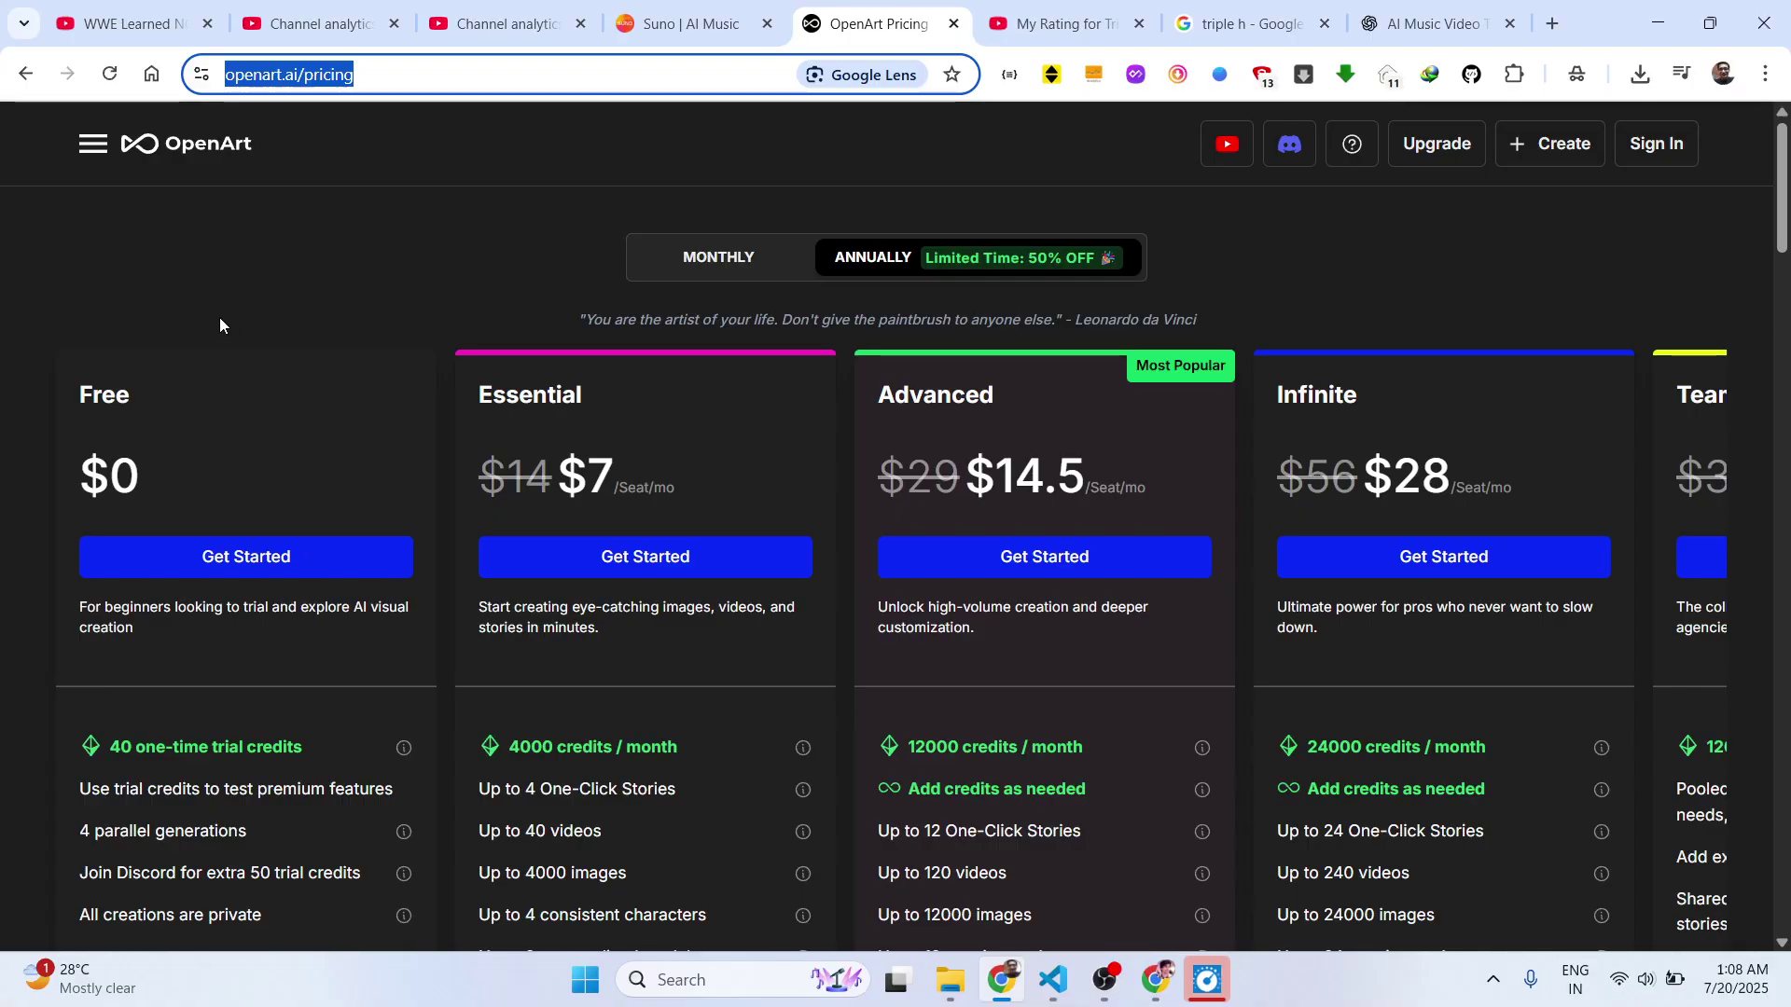
Browse the OpenArt pricing page, then trim the address to load the main openart.ai site.
click(382, 227)
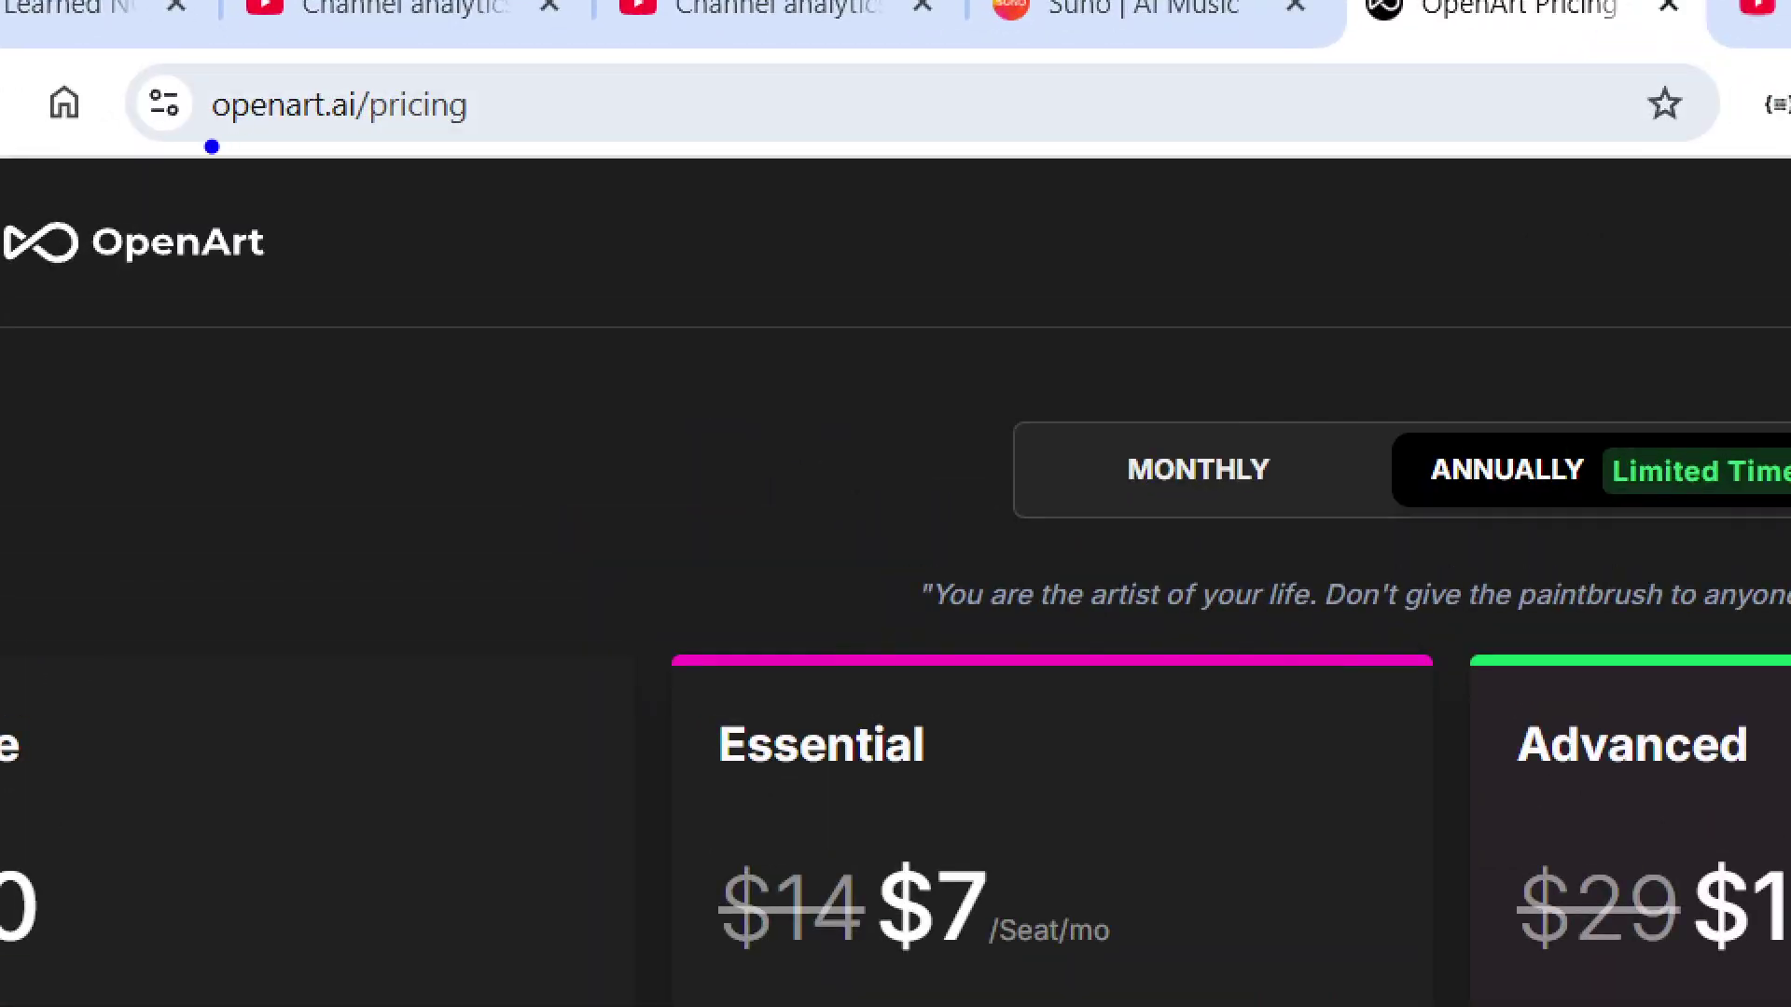
mouse_move(212, 146)
mouse_down()
mouse_move(530, 152)
mouse_move(555, 121)
mouse_move(517, 81)
mouse_move(347, 42)
mouse_up()
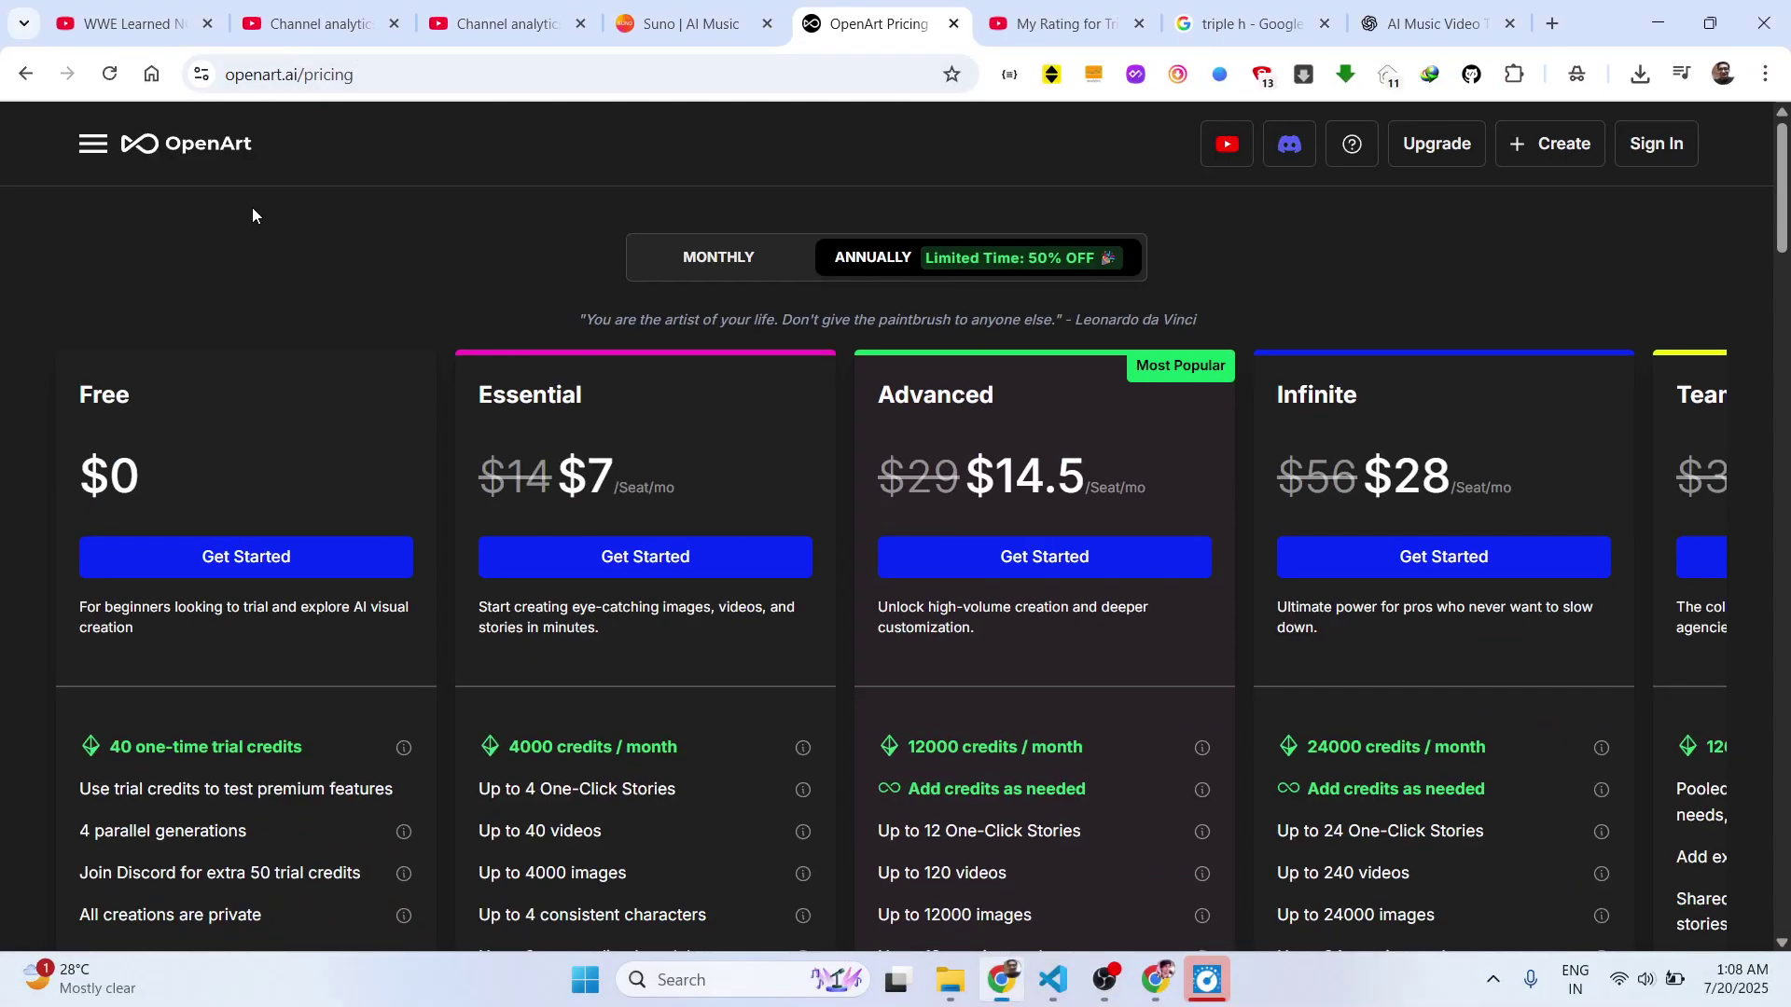
scroll(154, 579, down, 4)
scroll(155, 579, up, 2)
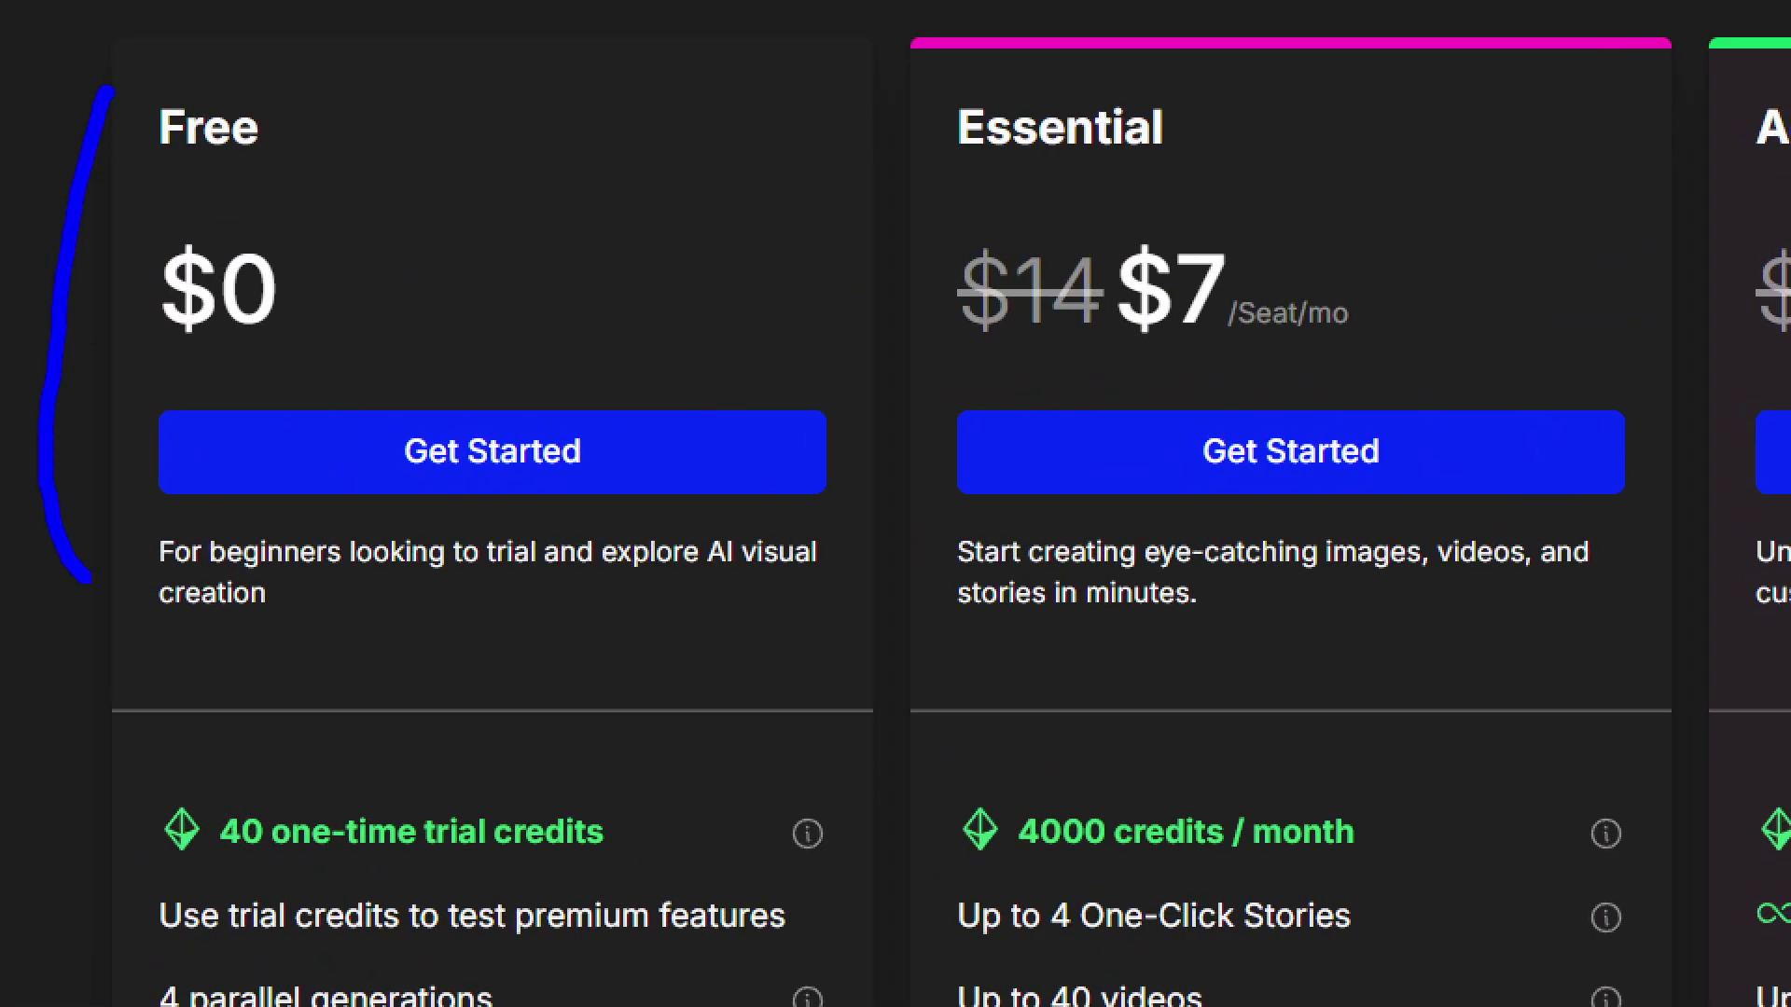
scroll(200, 504, down, 4)
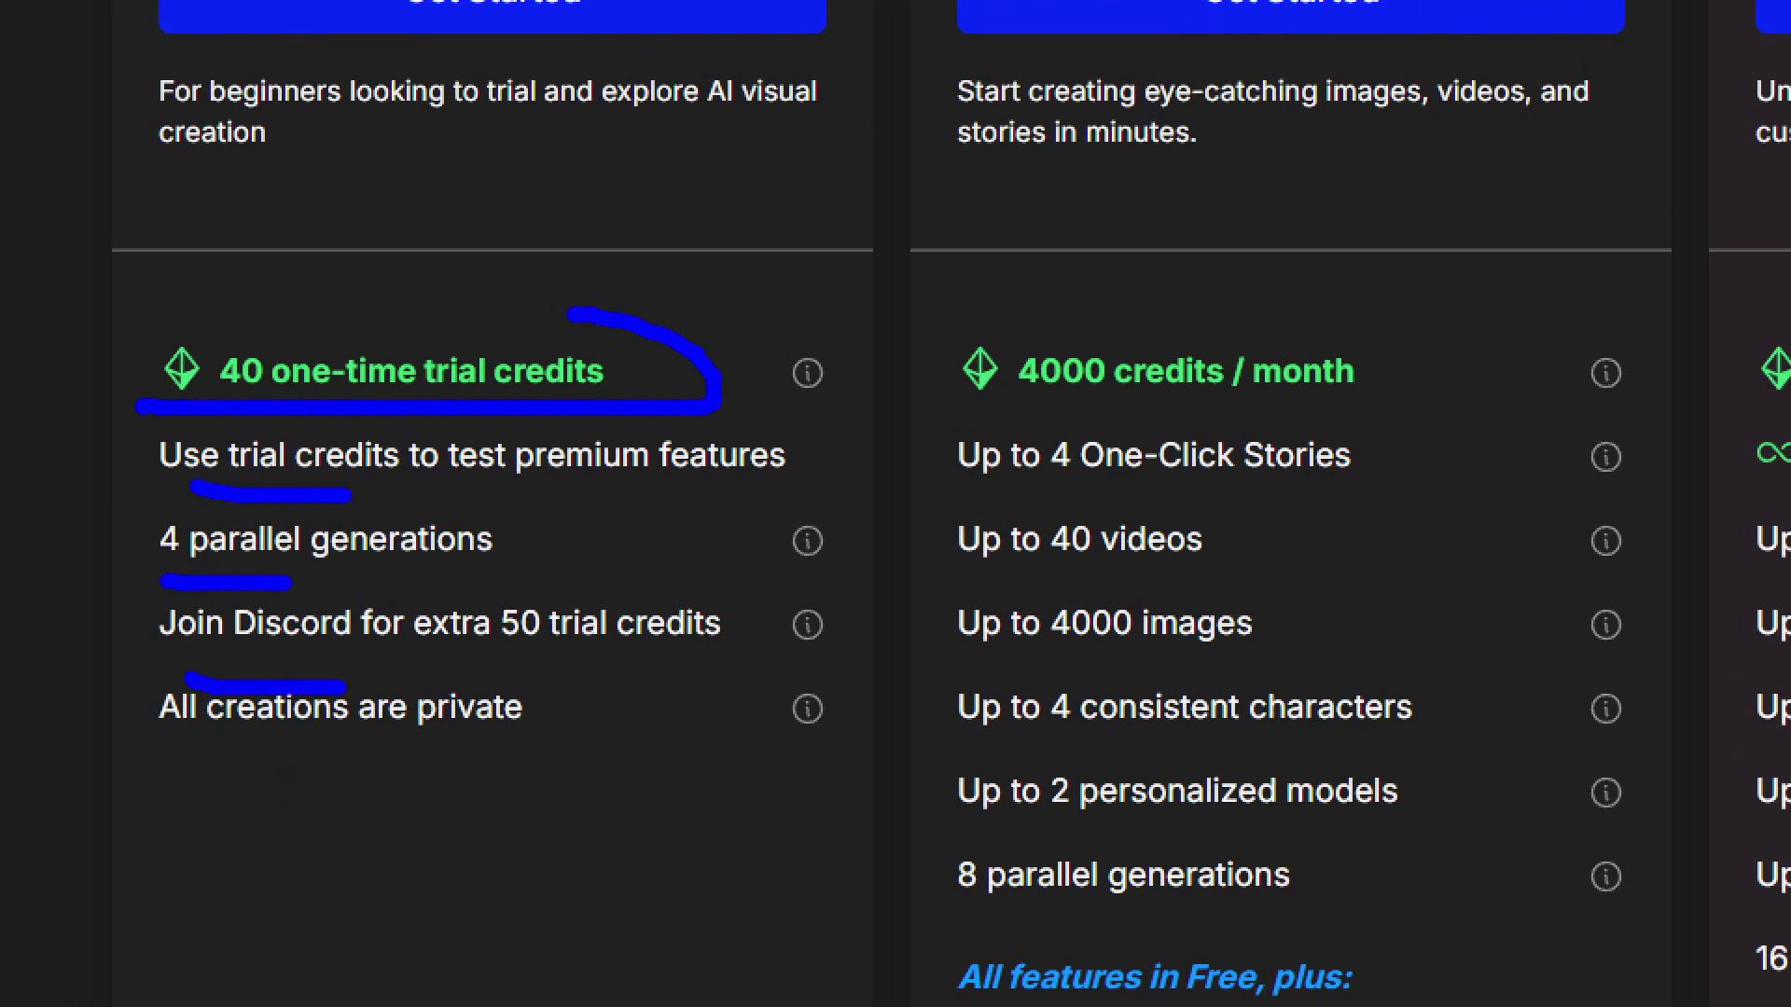
scroll(673, 452, up, 3)
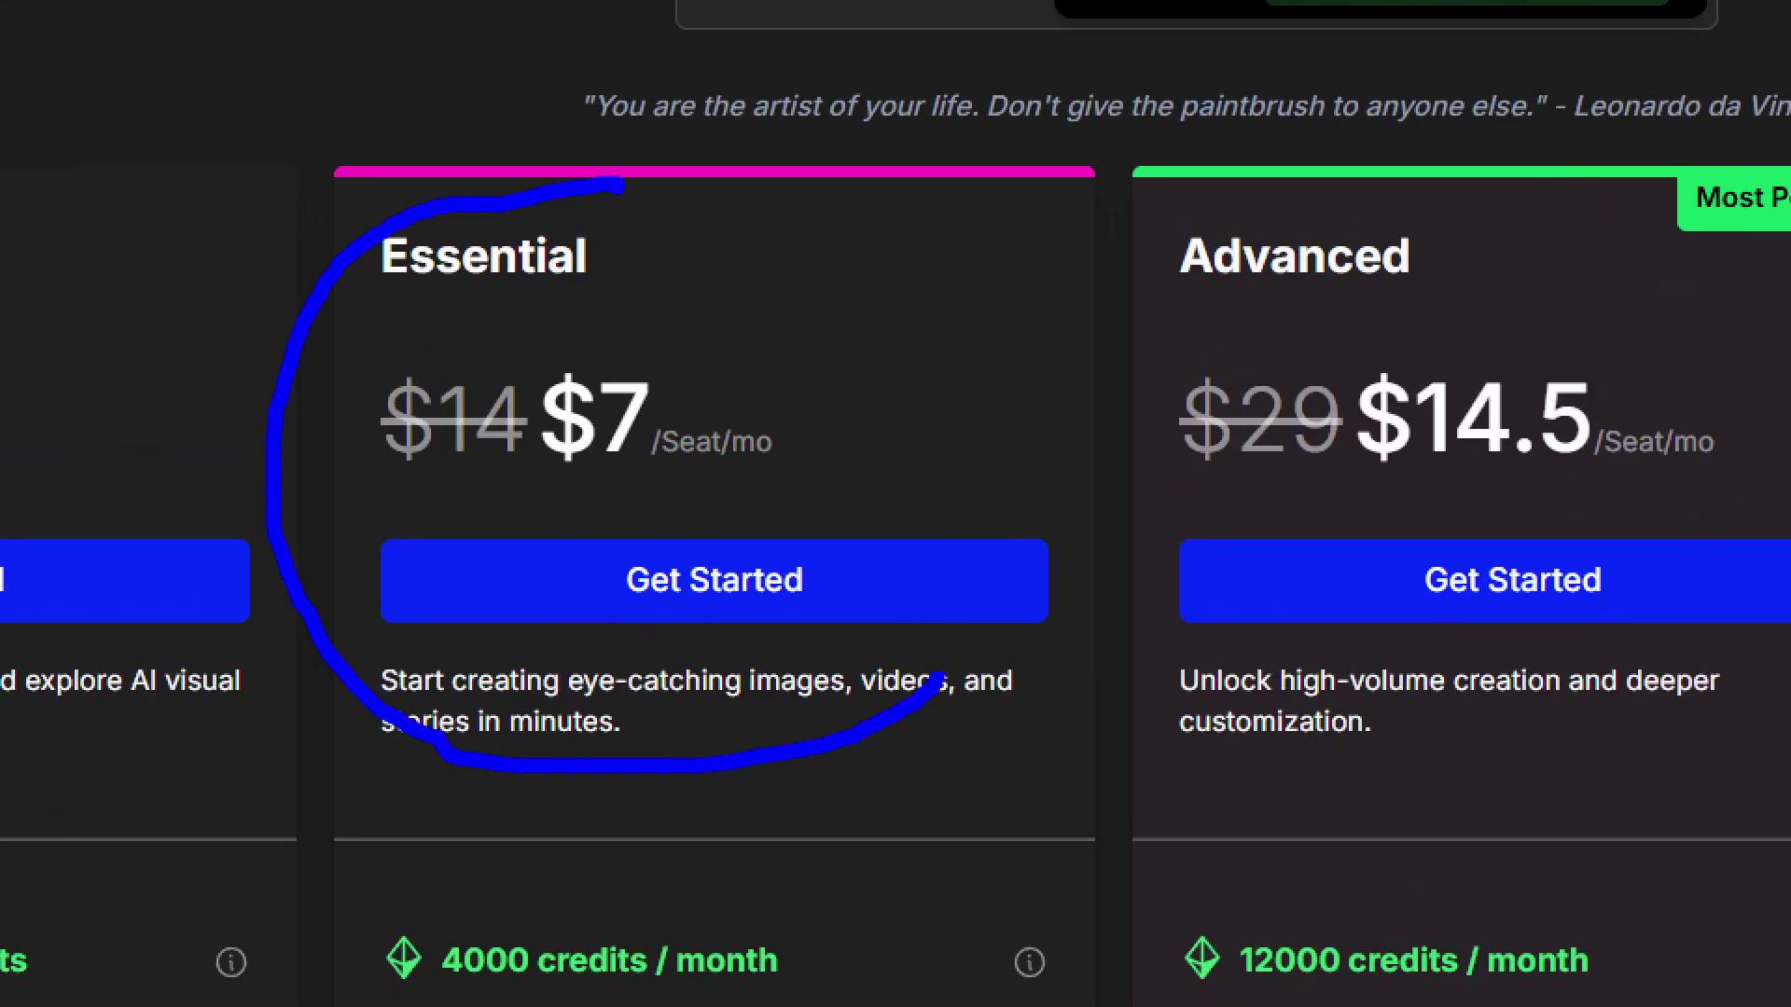
scroll(626, 607, down, 3)
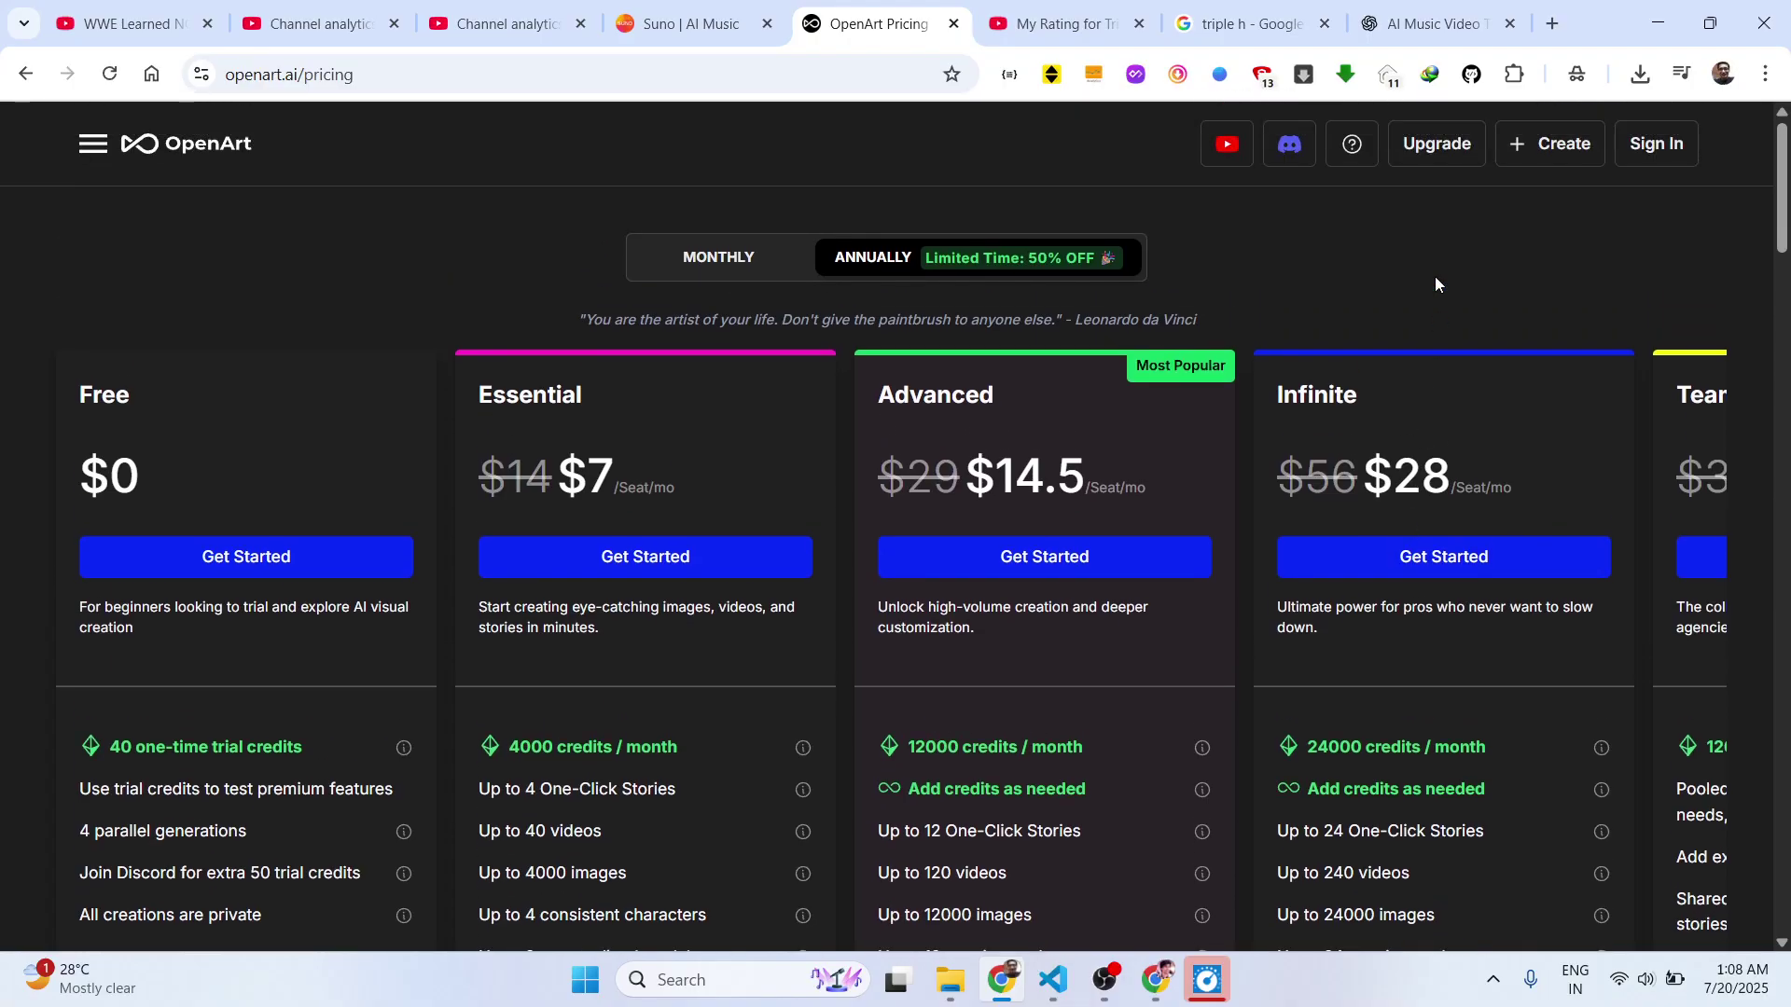
mouse_move(356, 77)
mouse_down()
mouse_move(317, 84)
mouse_move(409, 75)
mouse_move(360, 75)
mouse_up()
key(BackSpace)
key(Return)
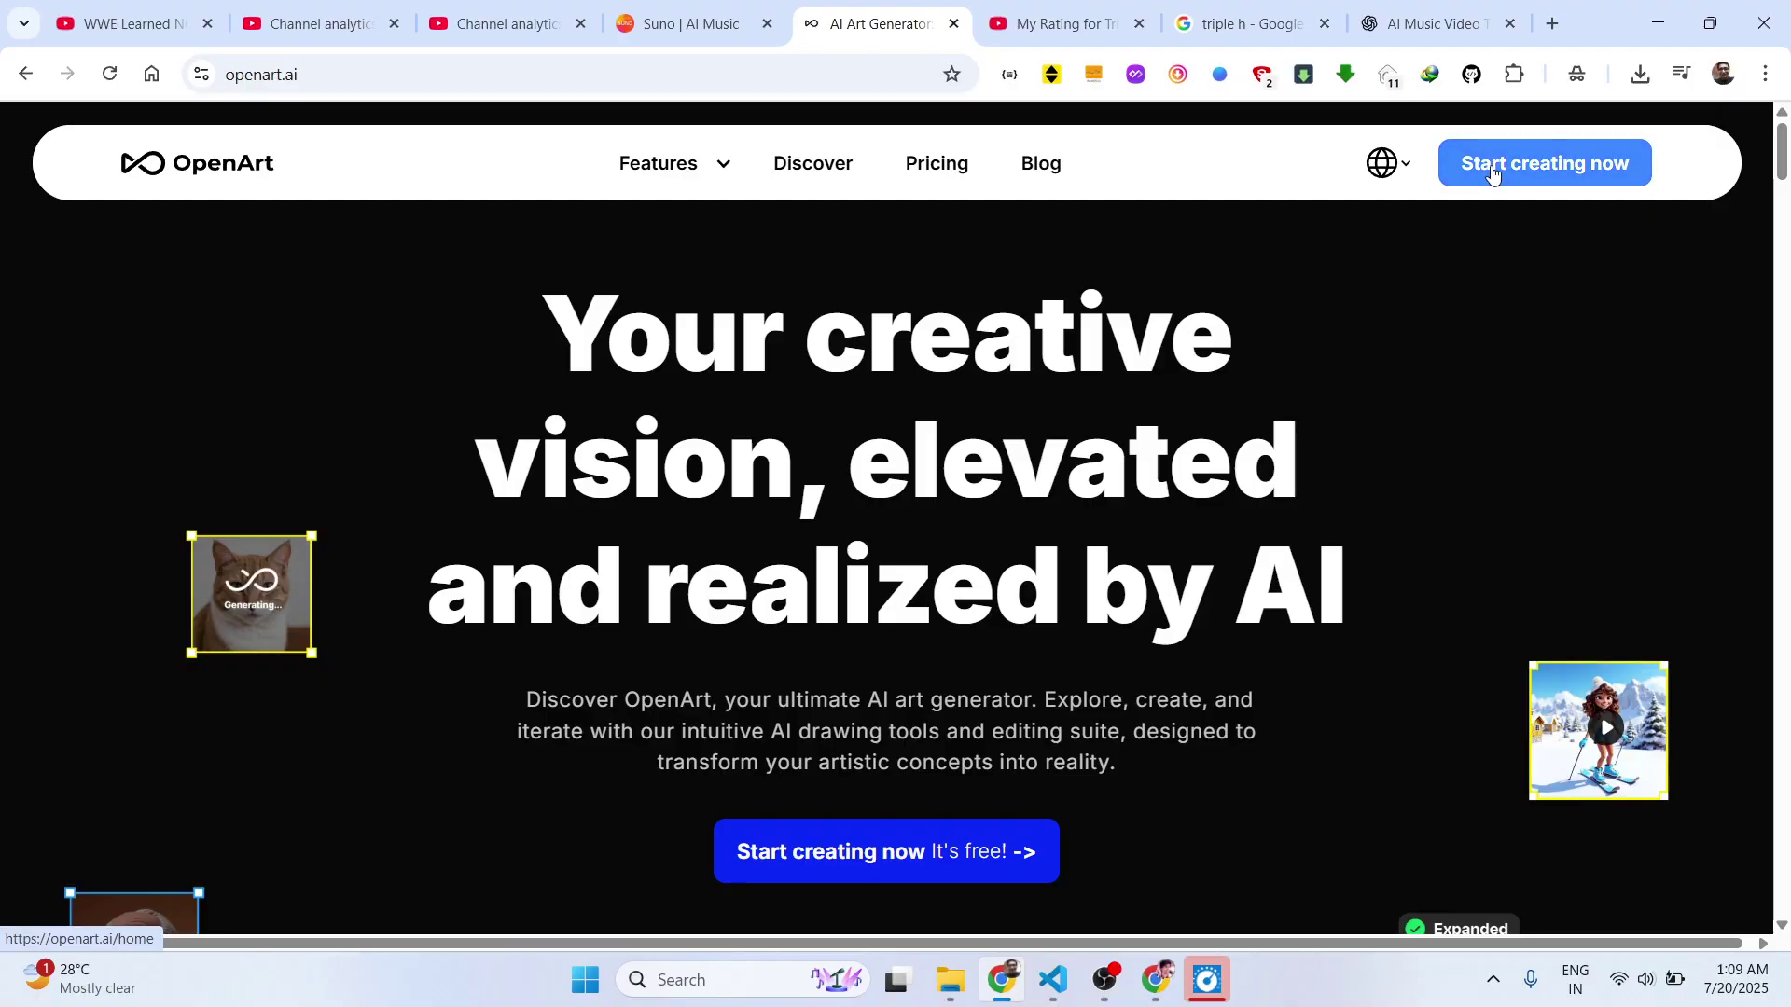
Start creating and step through the welcome tour with Next, Next and Done.
click(1491, 167)
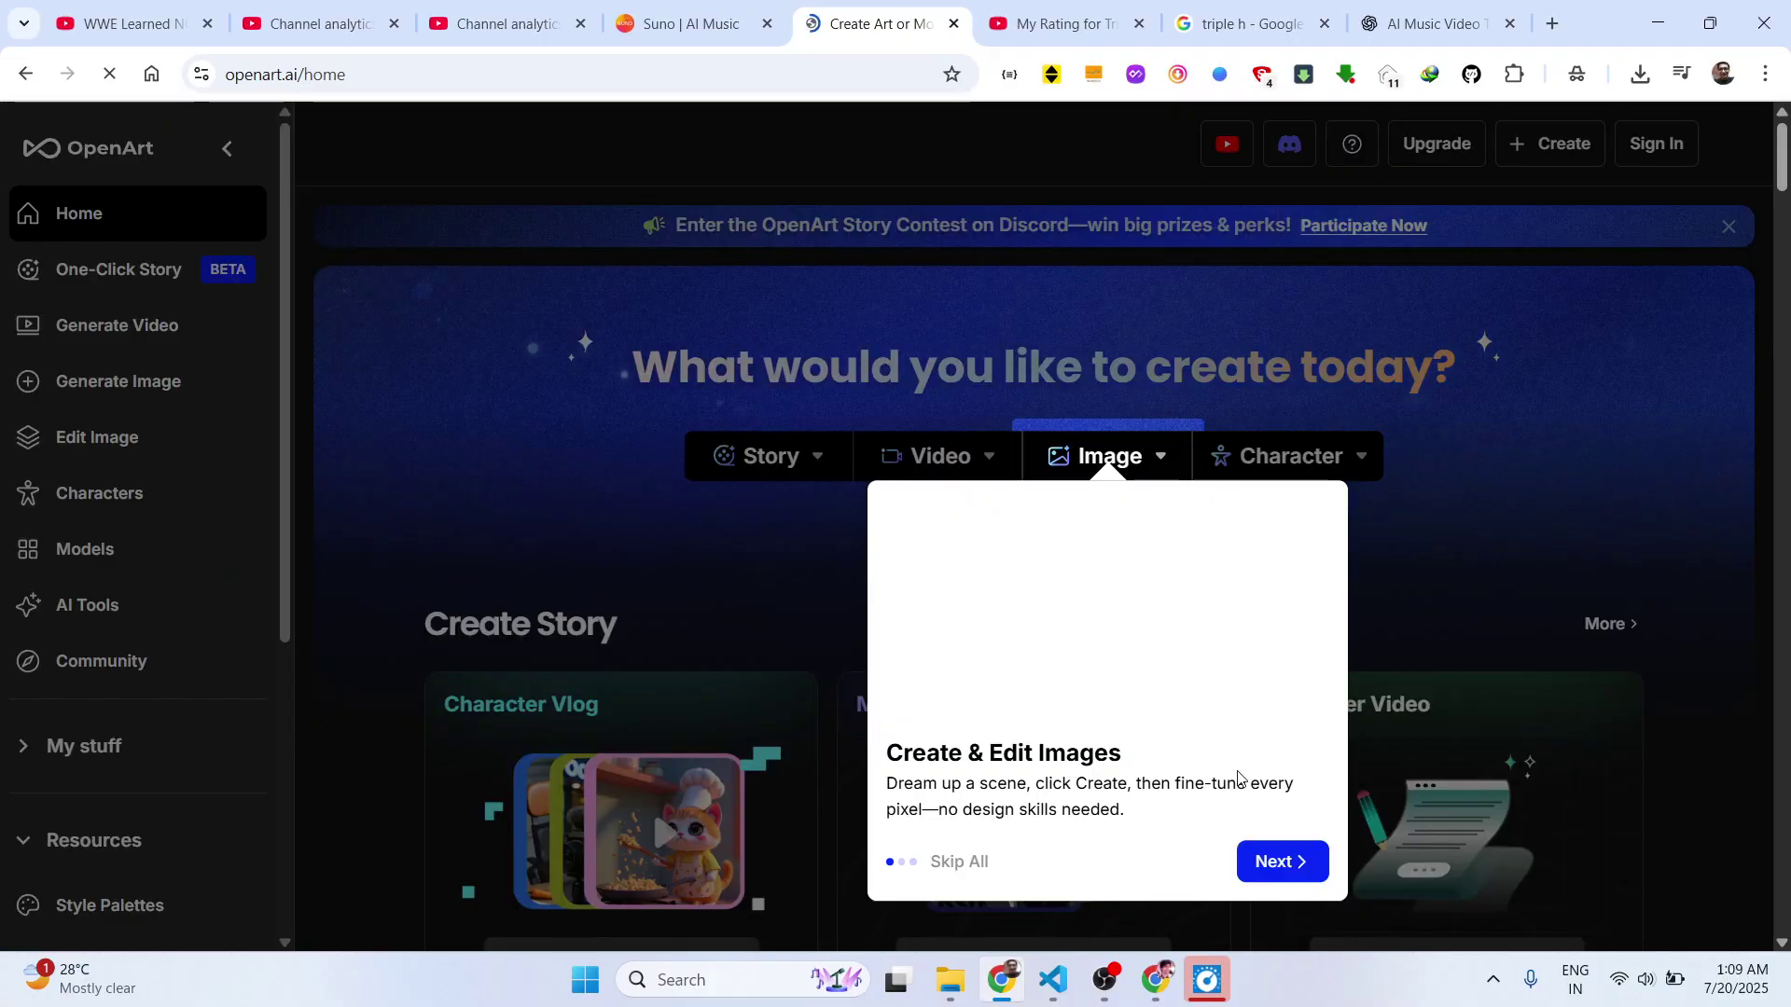
click(1274, 863)
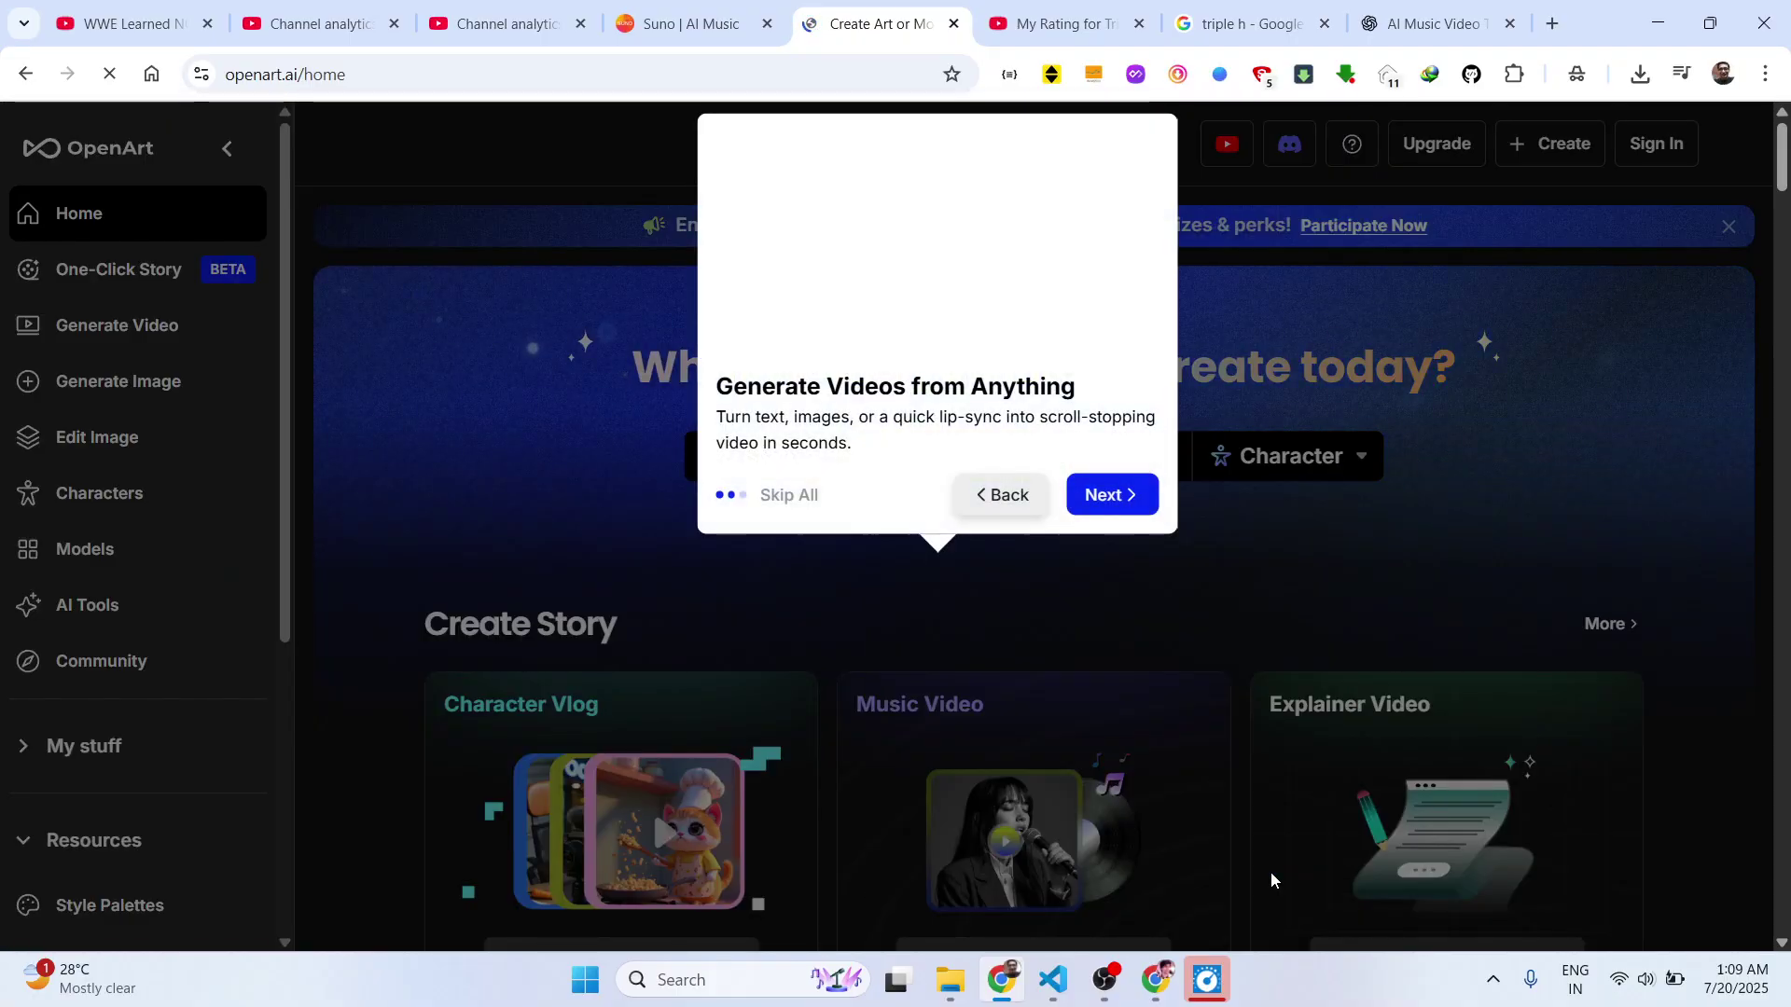
click(1122, 489)
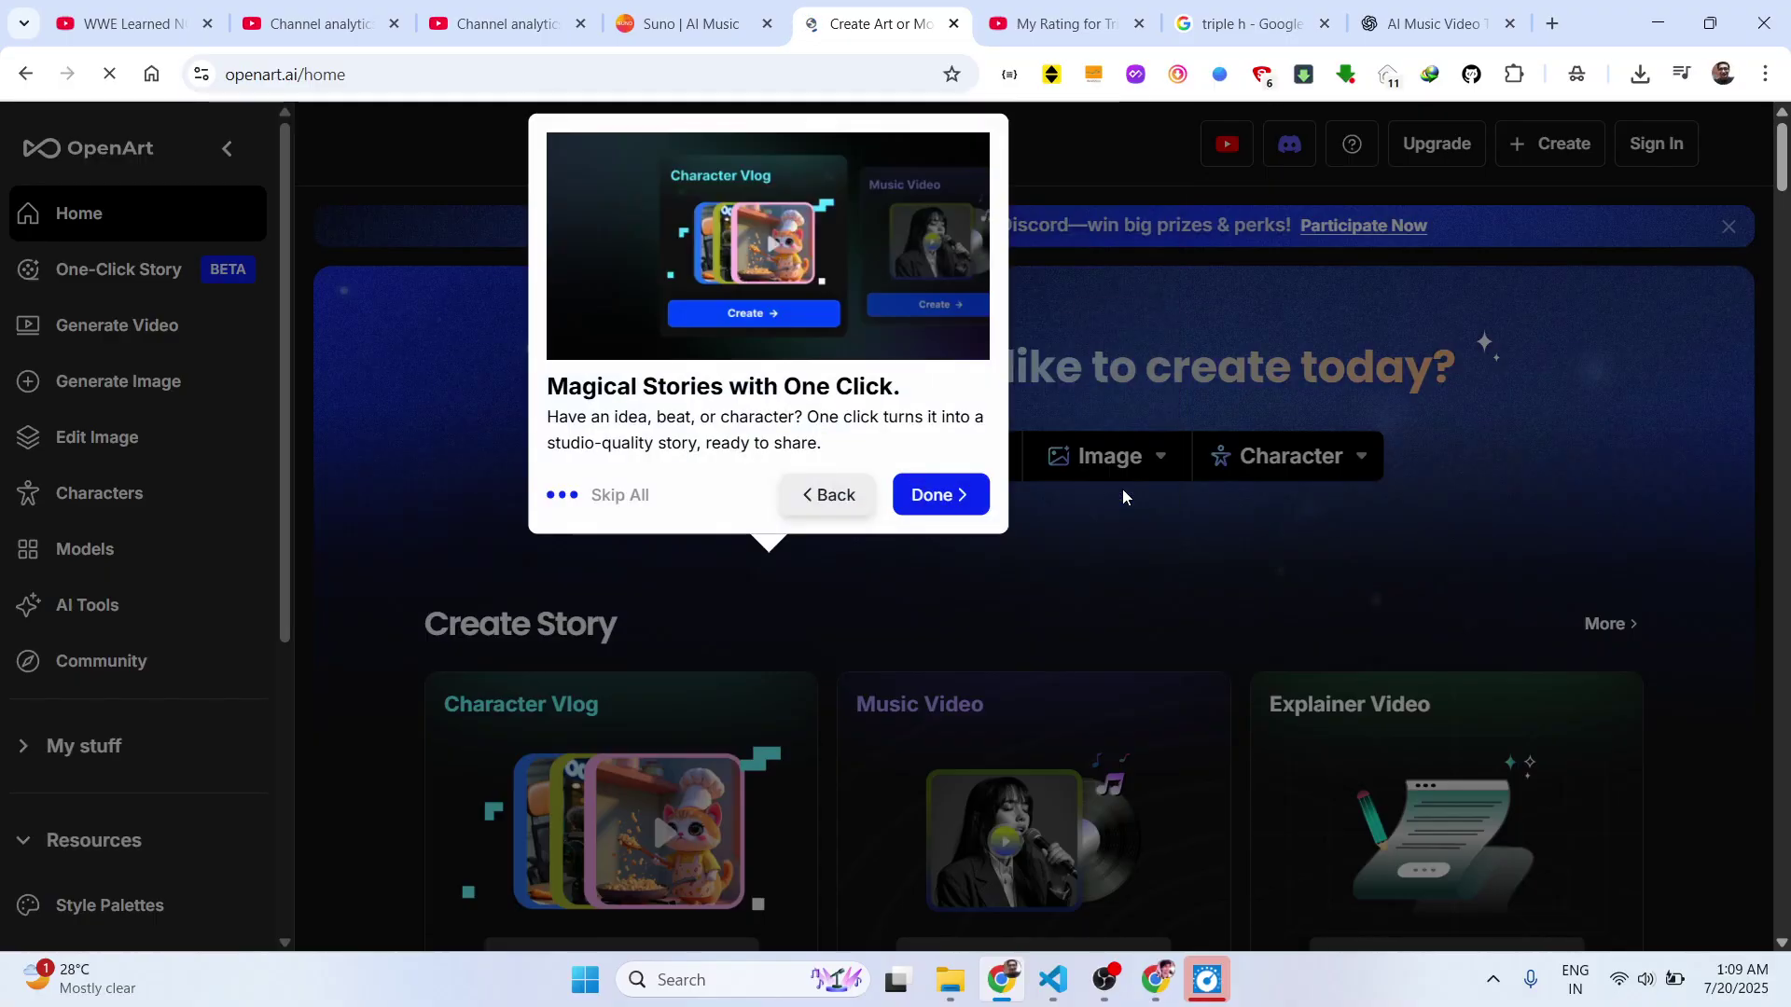
click(976, 491)
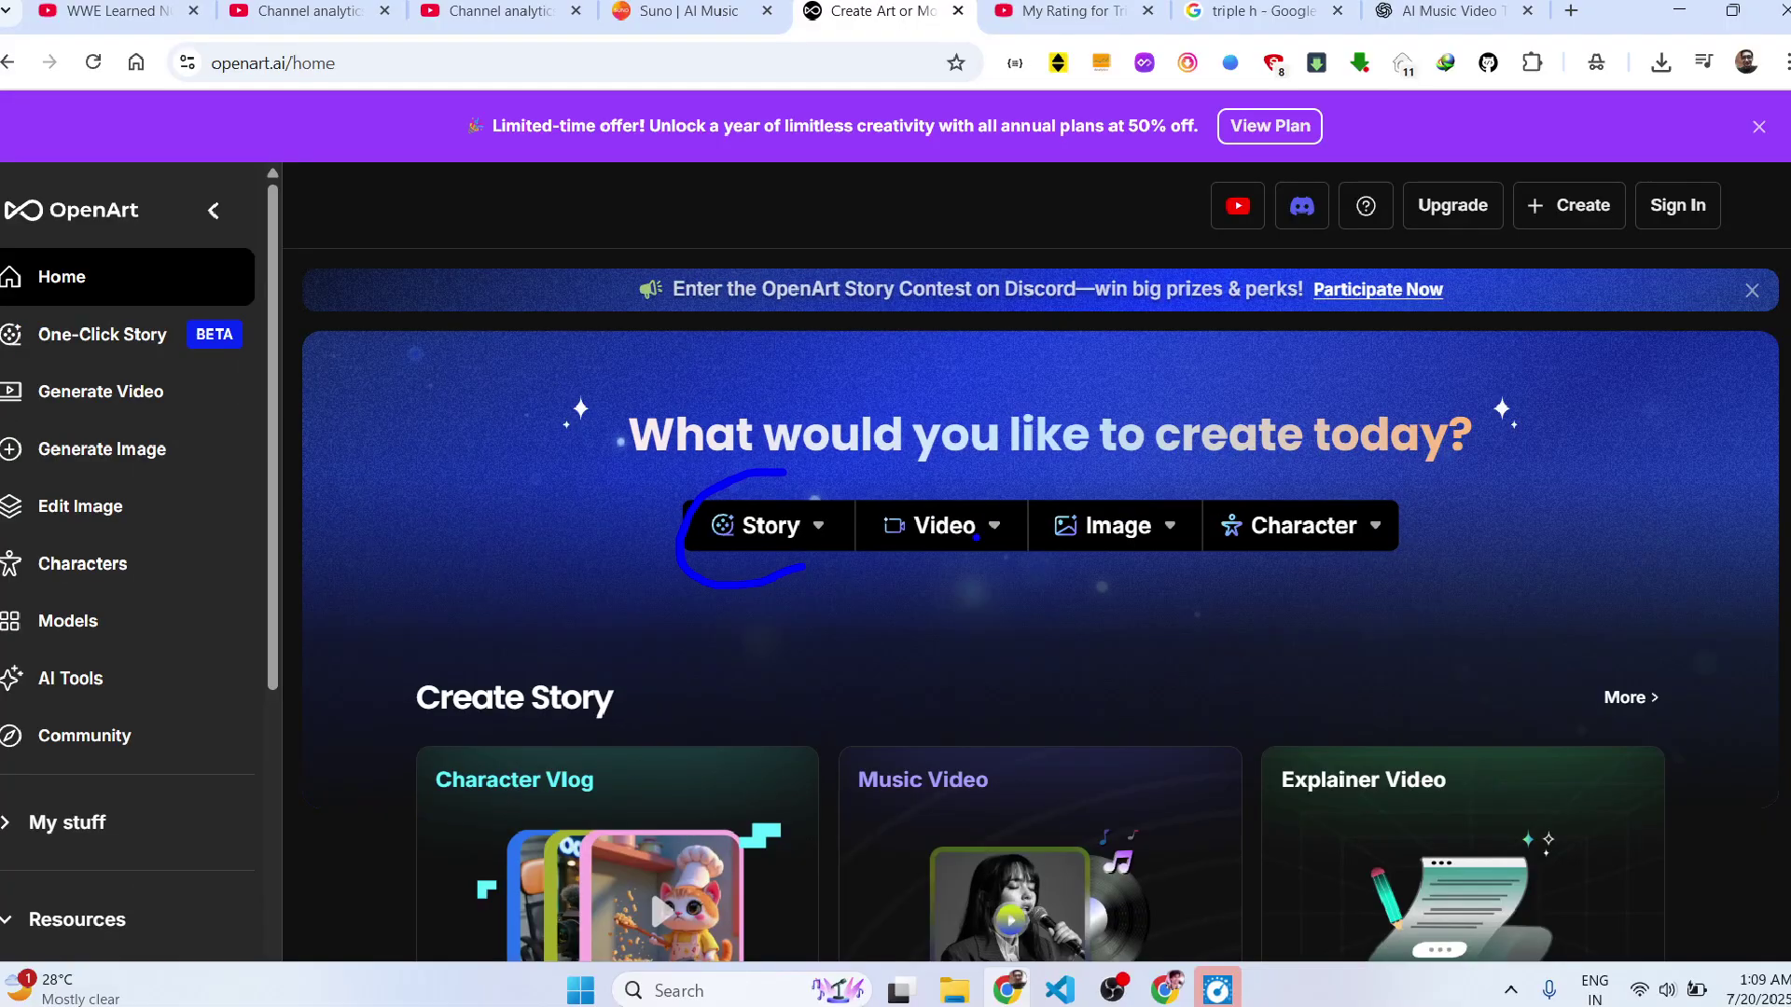
Choose 'Create Character' from the Character dropdown in the hero.
mouse_move(1200, 573)
mouse_move(1331, 548)
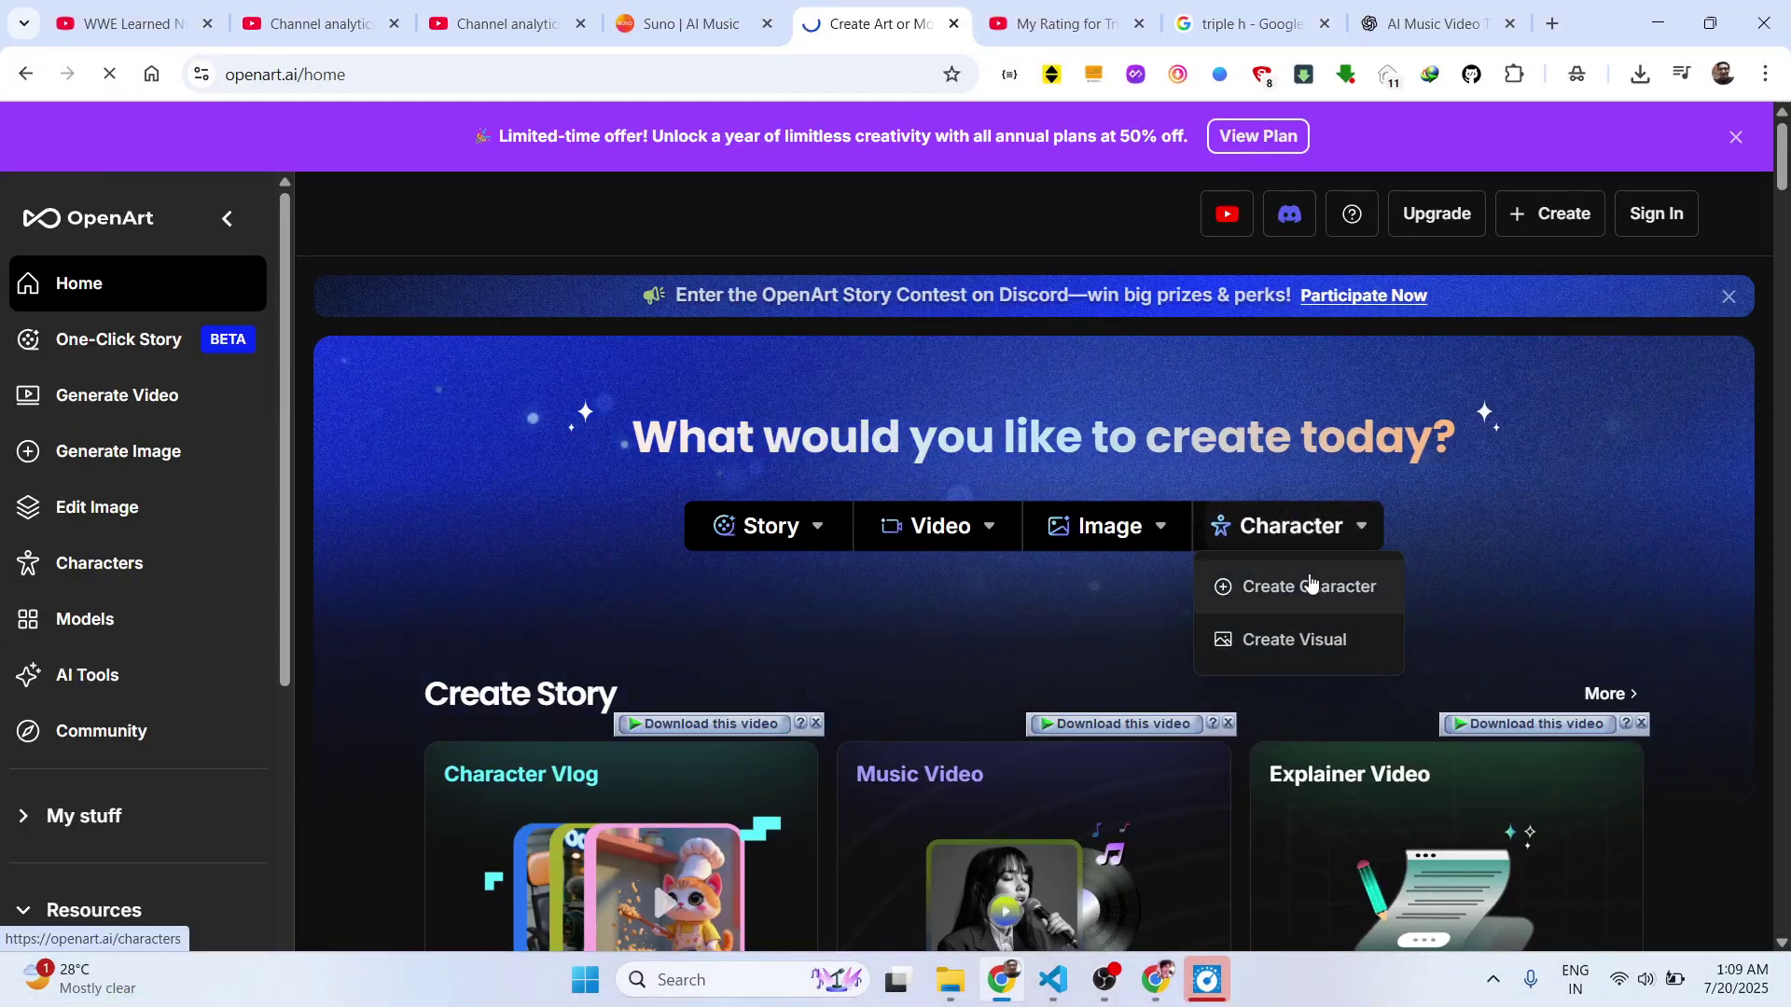
click(1310, 587)
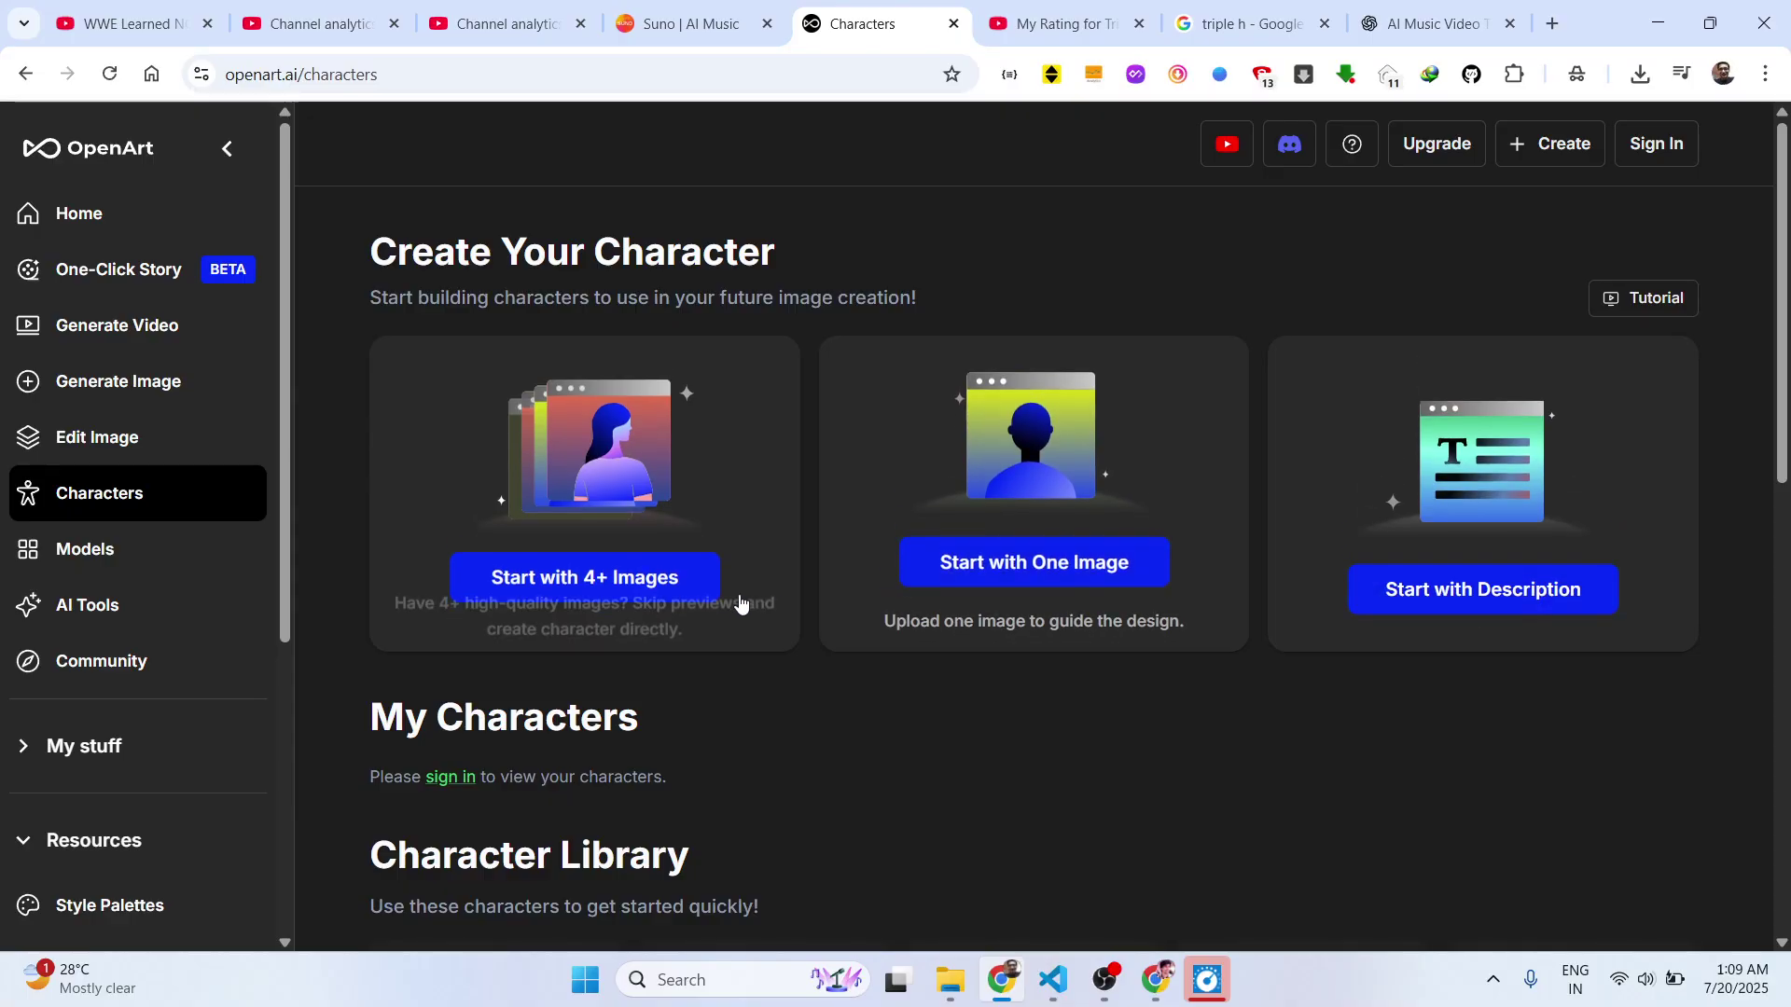
Pick 'Start with One Image', then sign in with Google and approve profile sharing.
click(1002, 547)
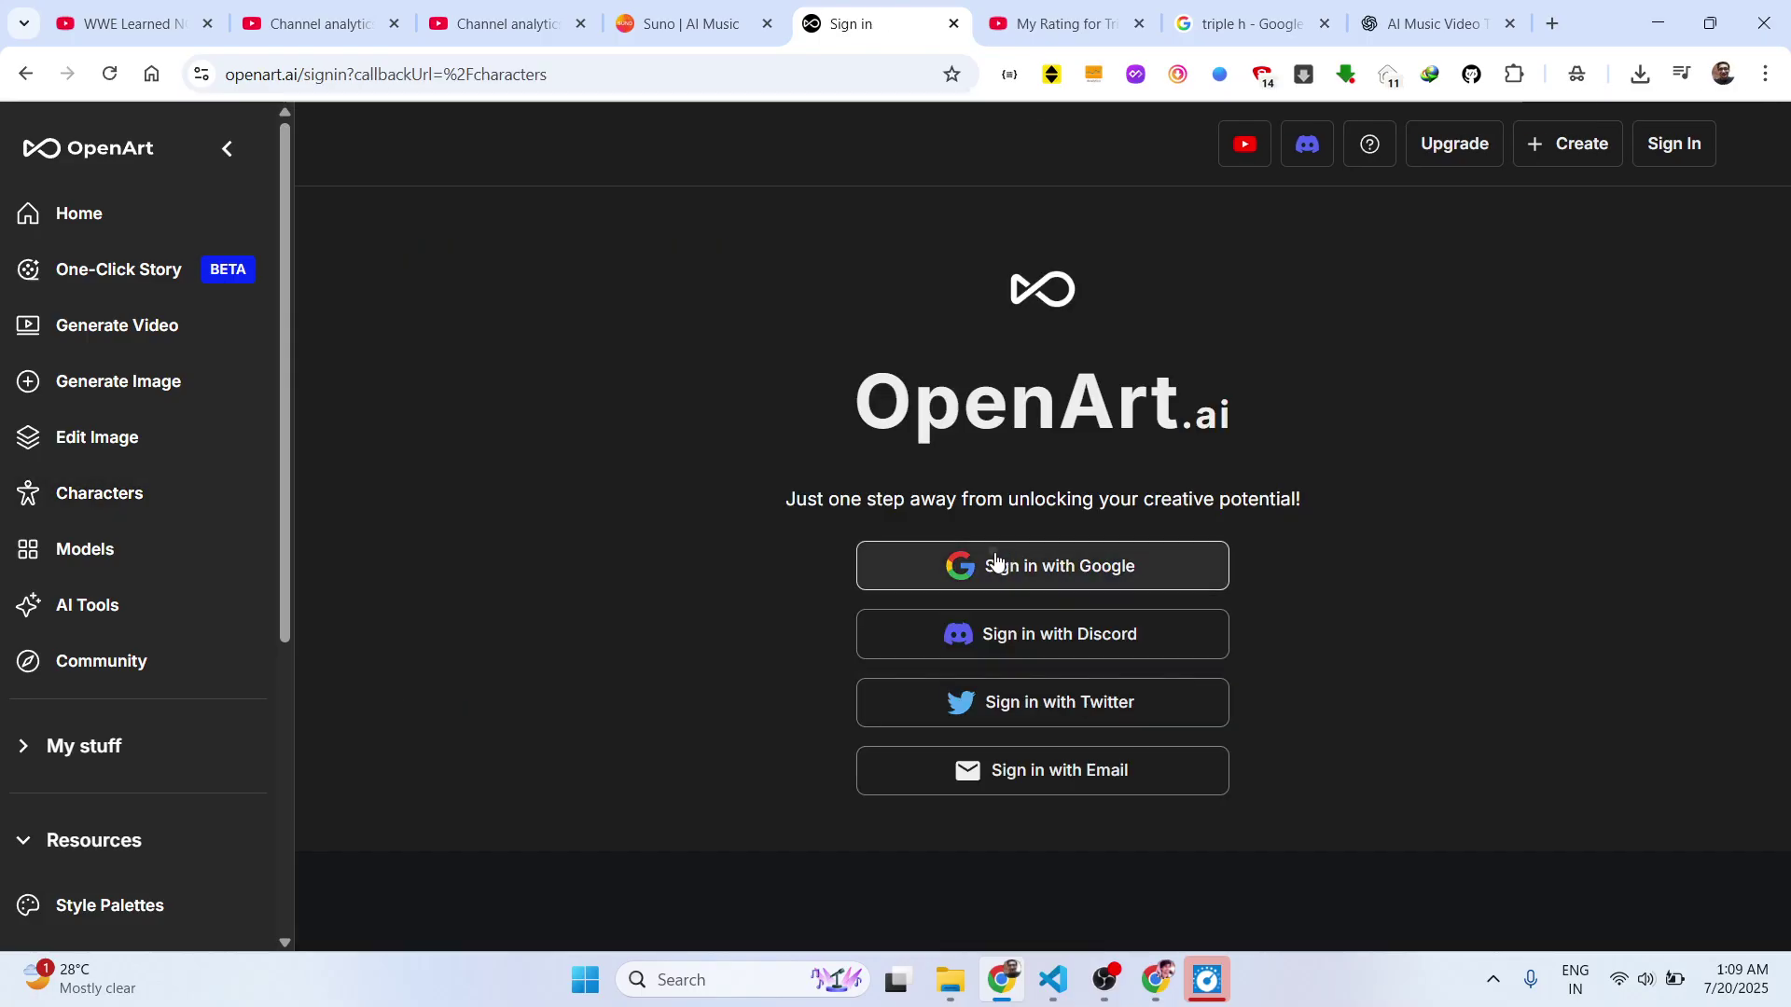
click(1000, 559)
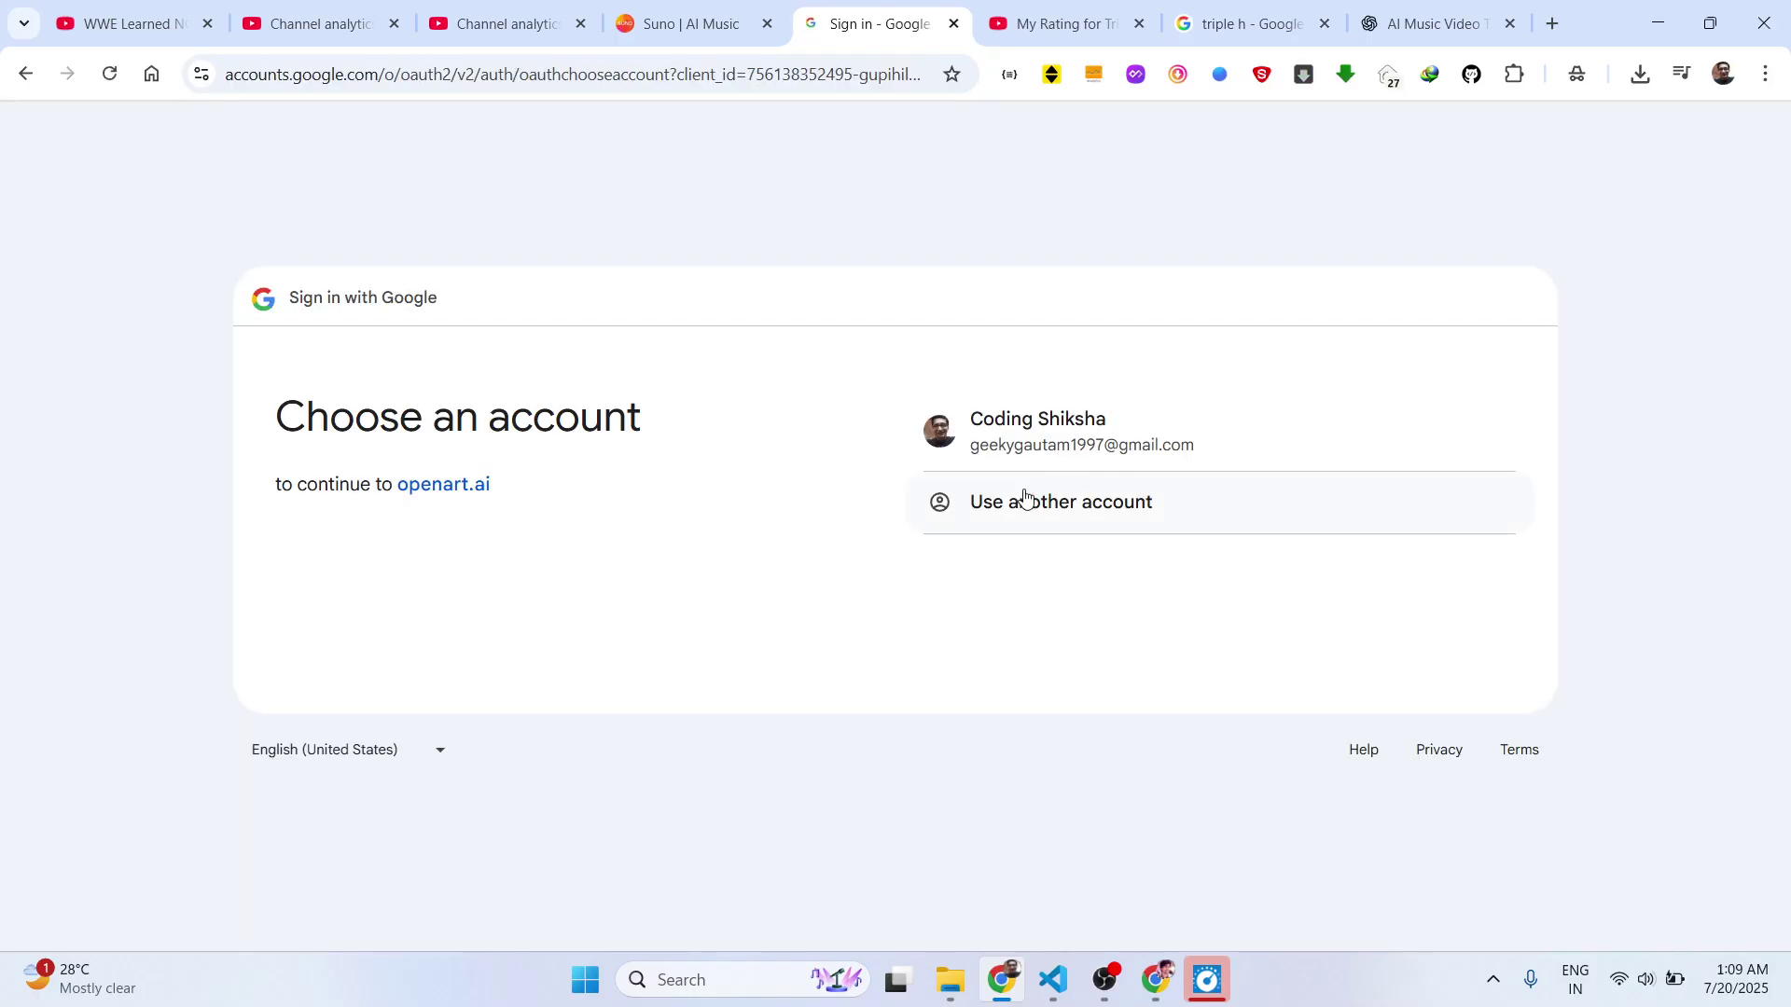
click(1056, 450)
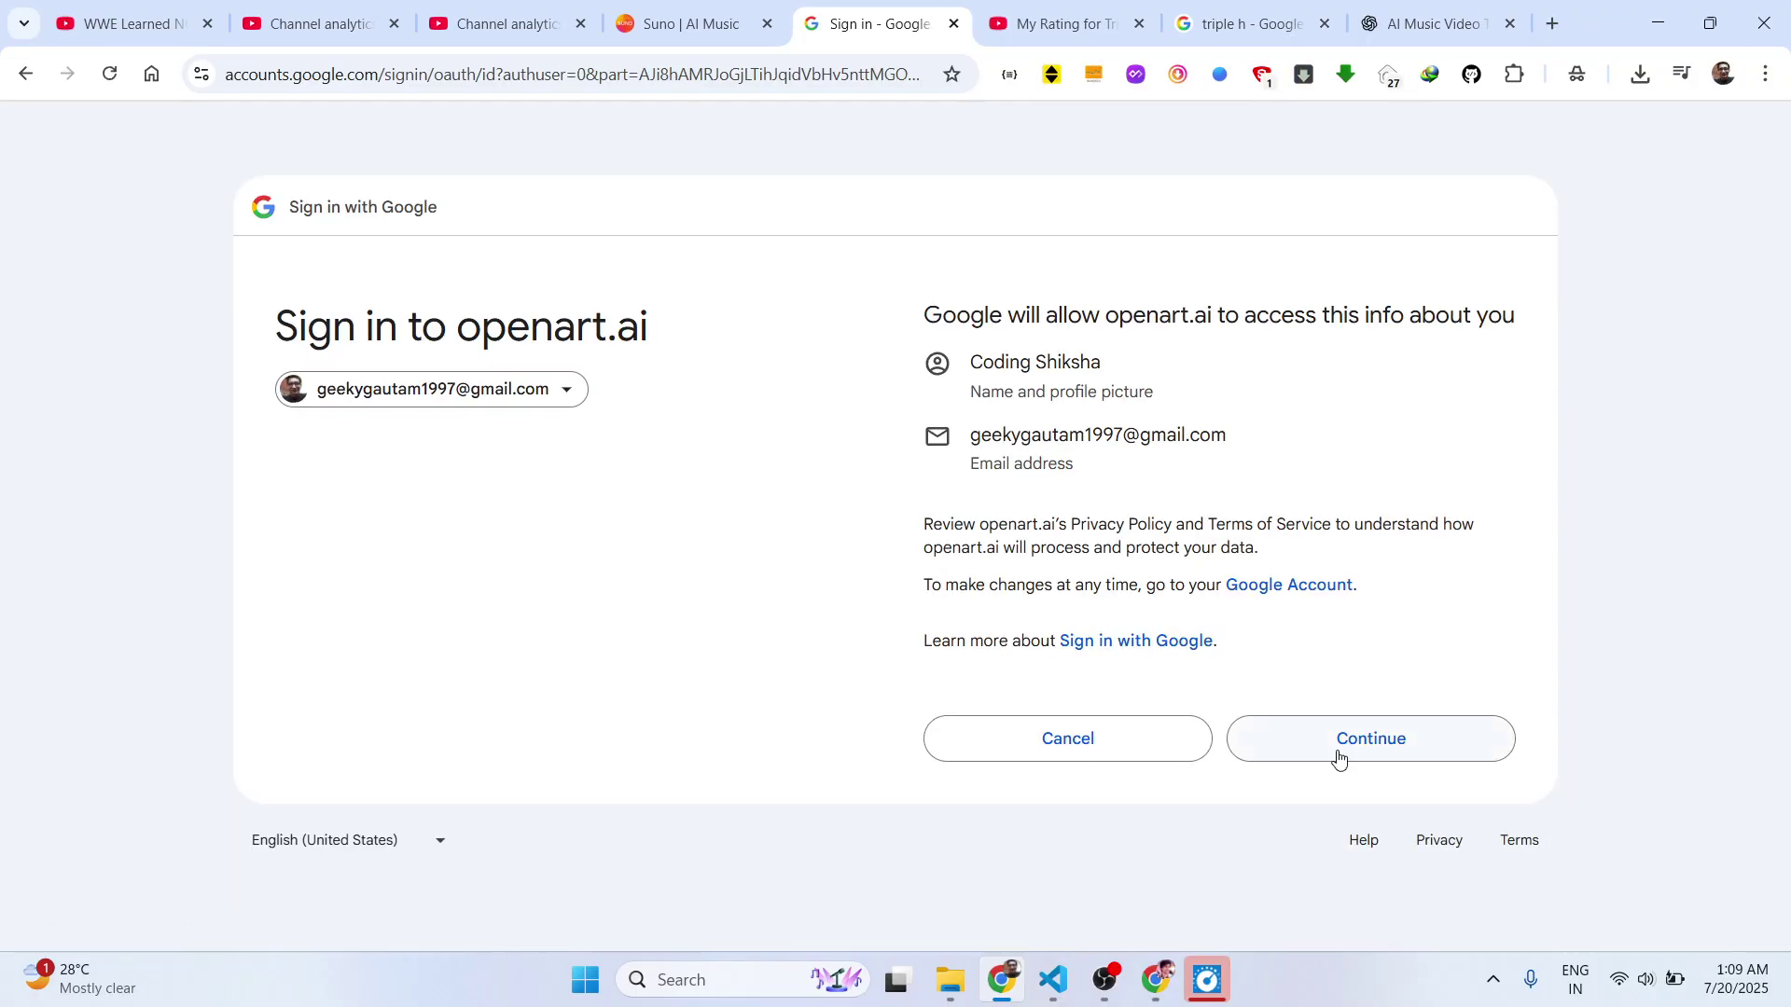
click(1374, 742)
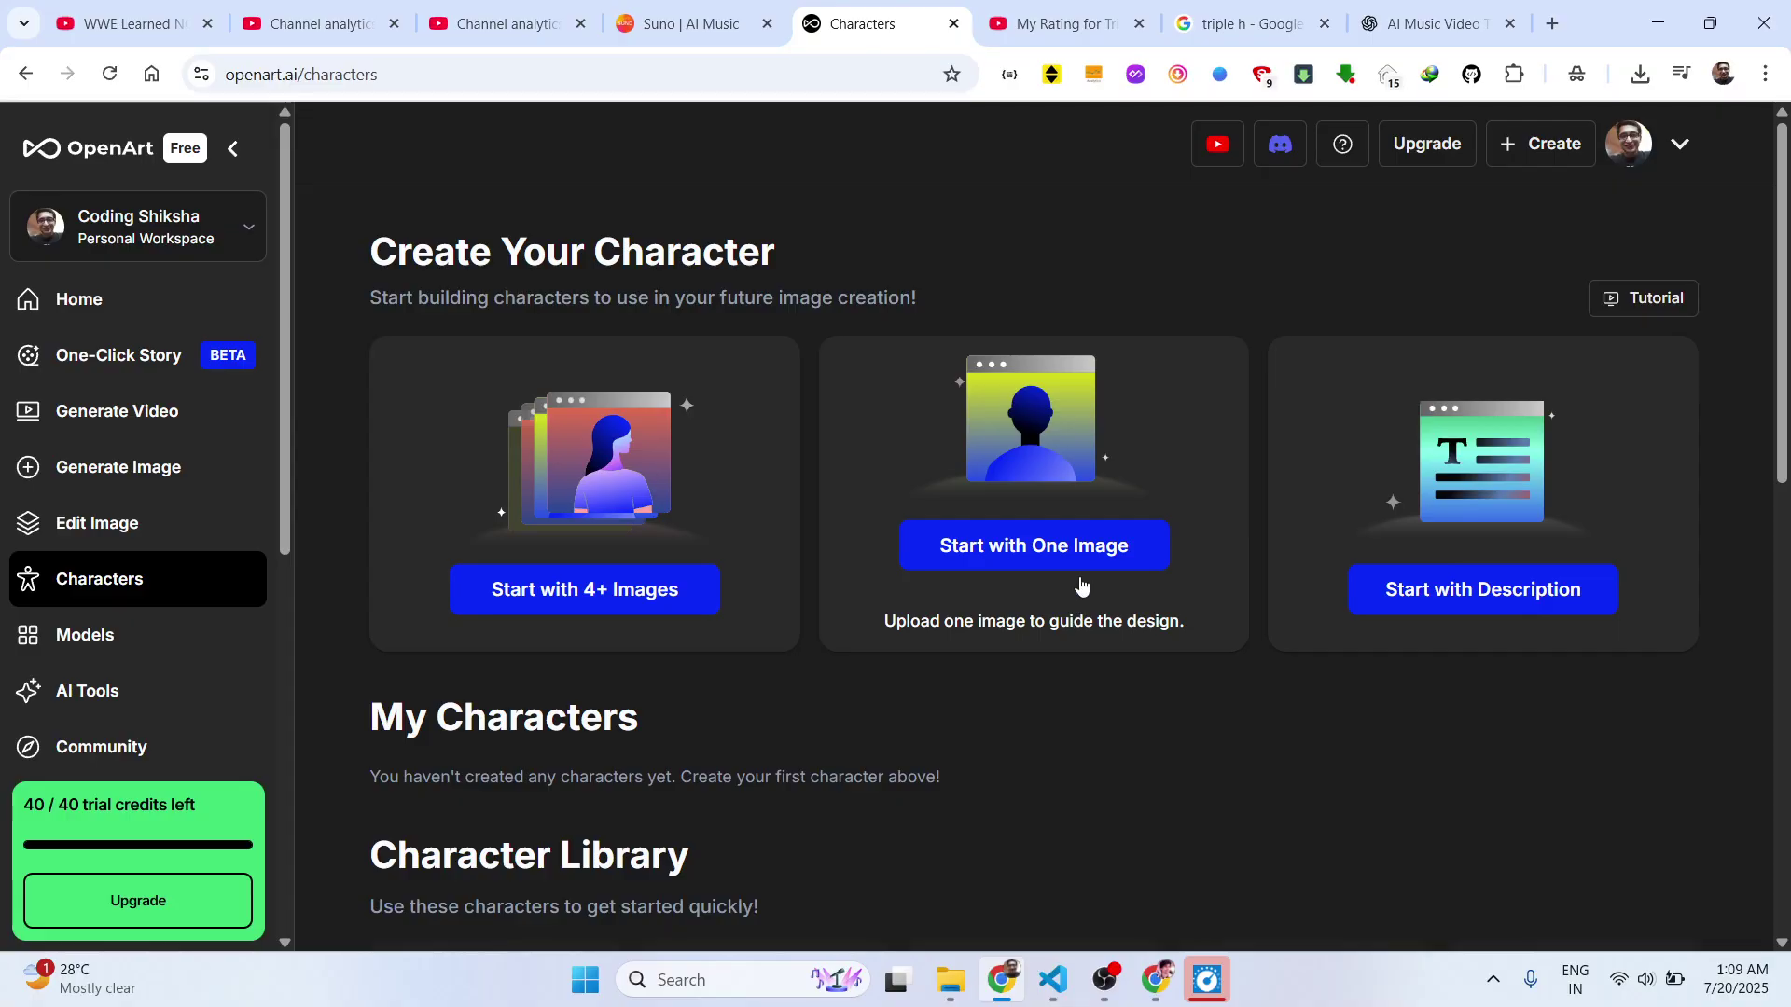
click(1095, 550)
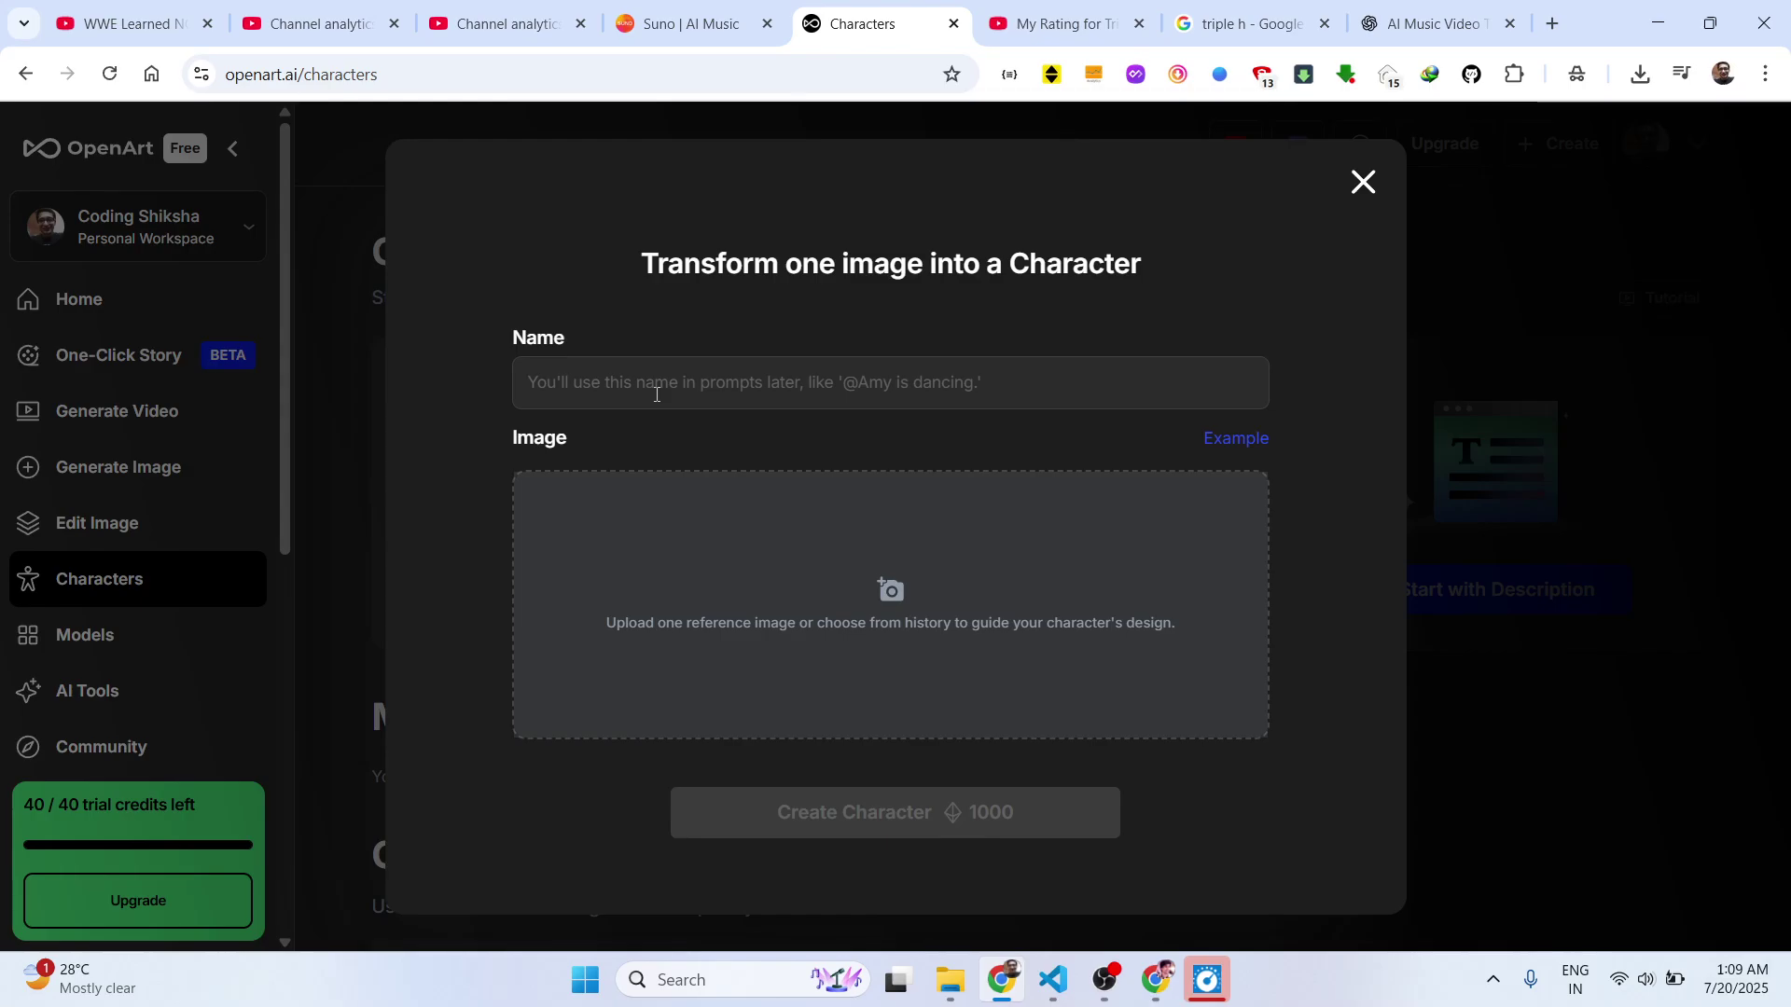
text(My Image)
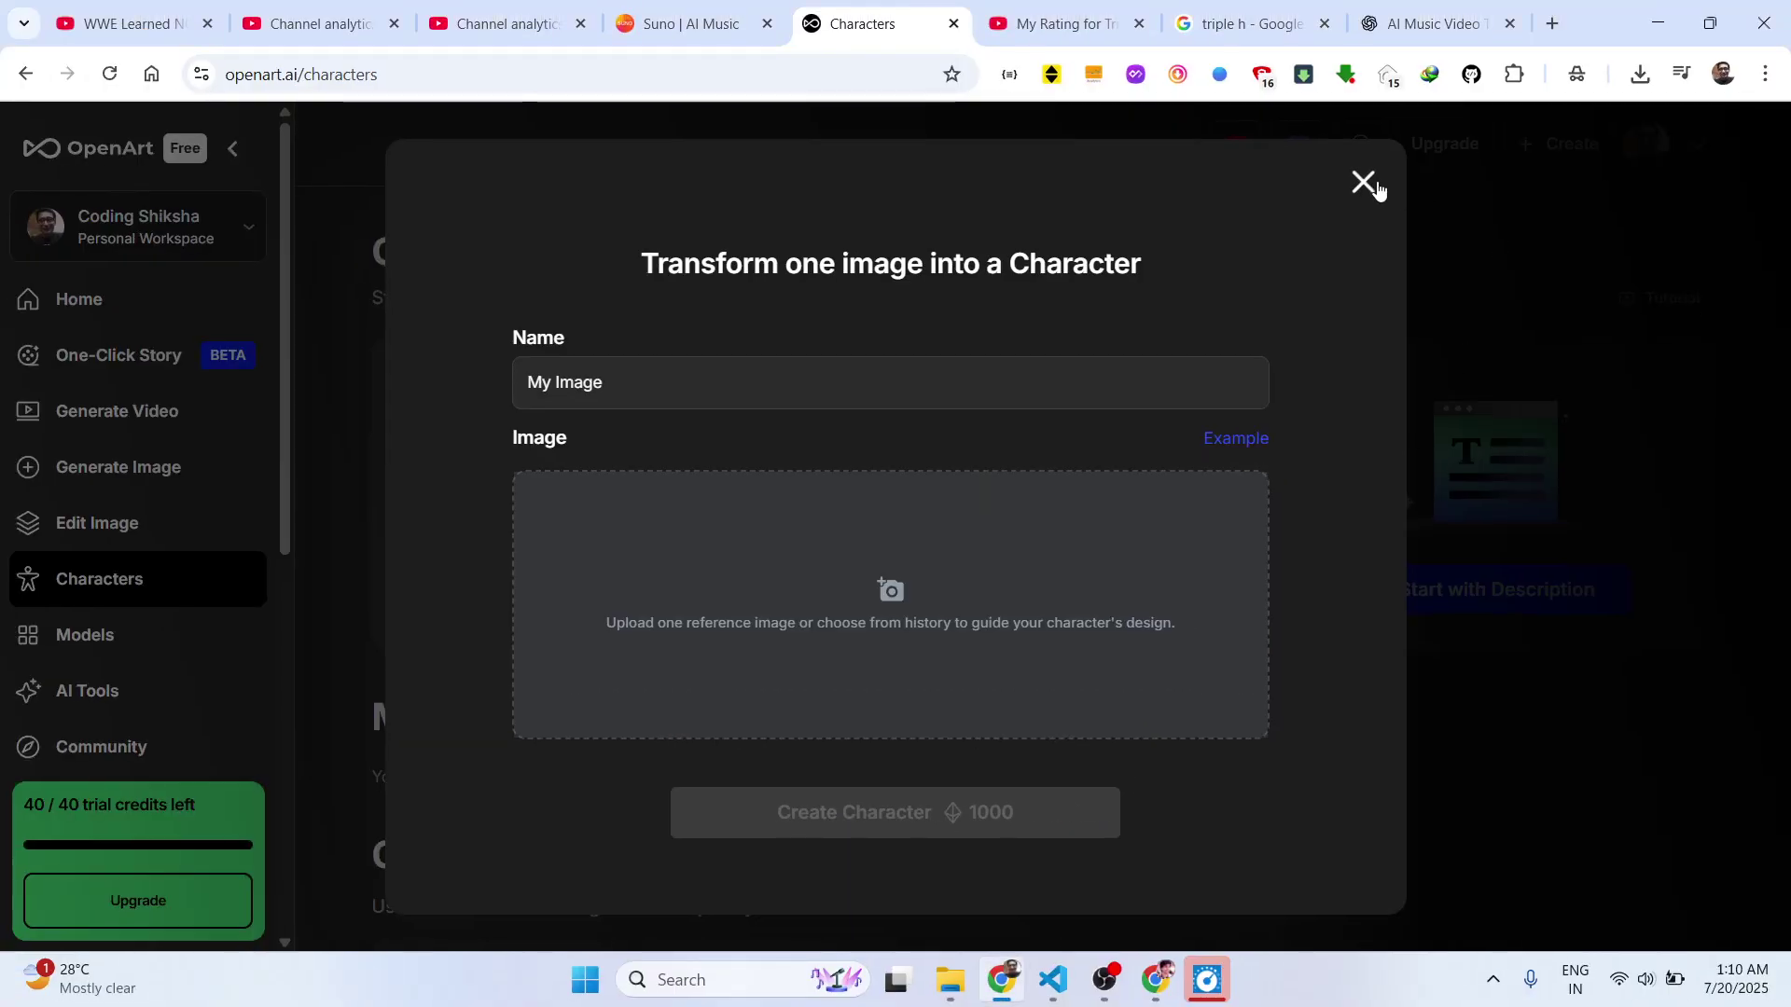
click(1363, 183)
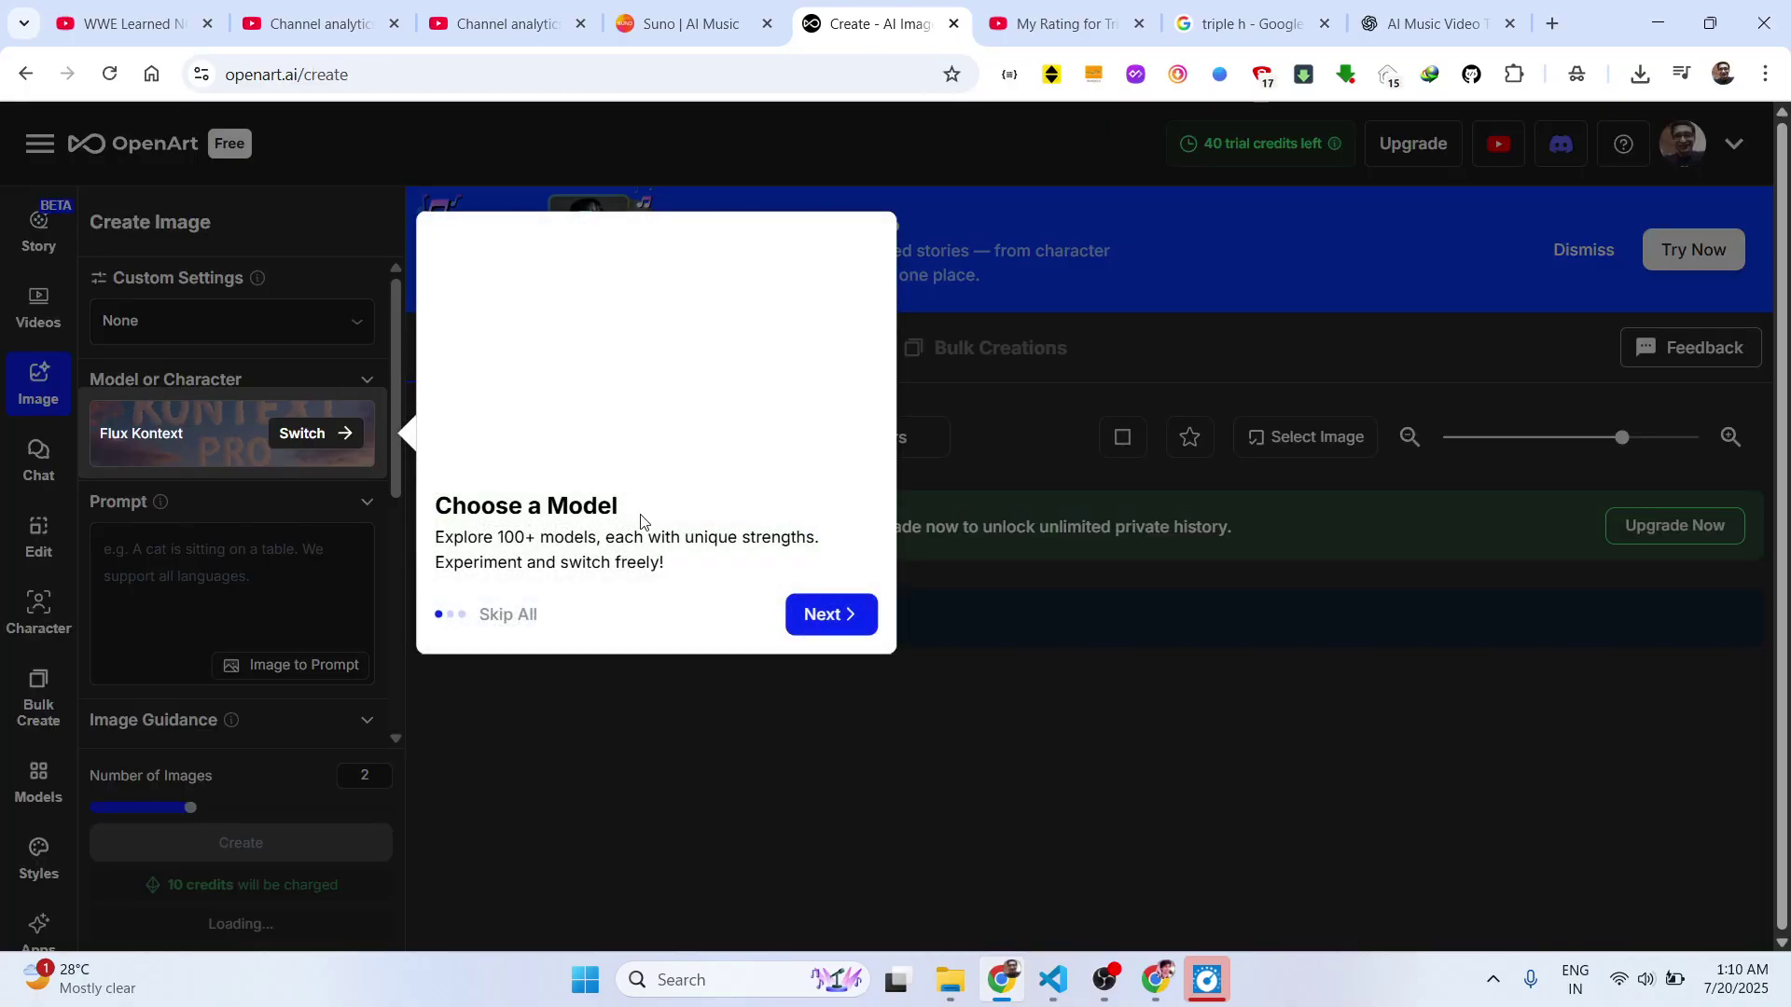
Dismiss the Create Image tour popups to reach the Prompt box.
click(826, 613)
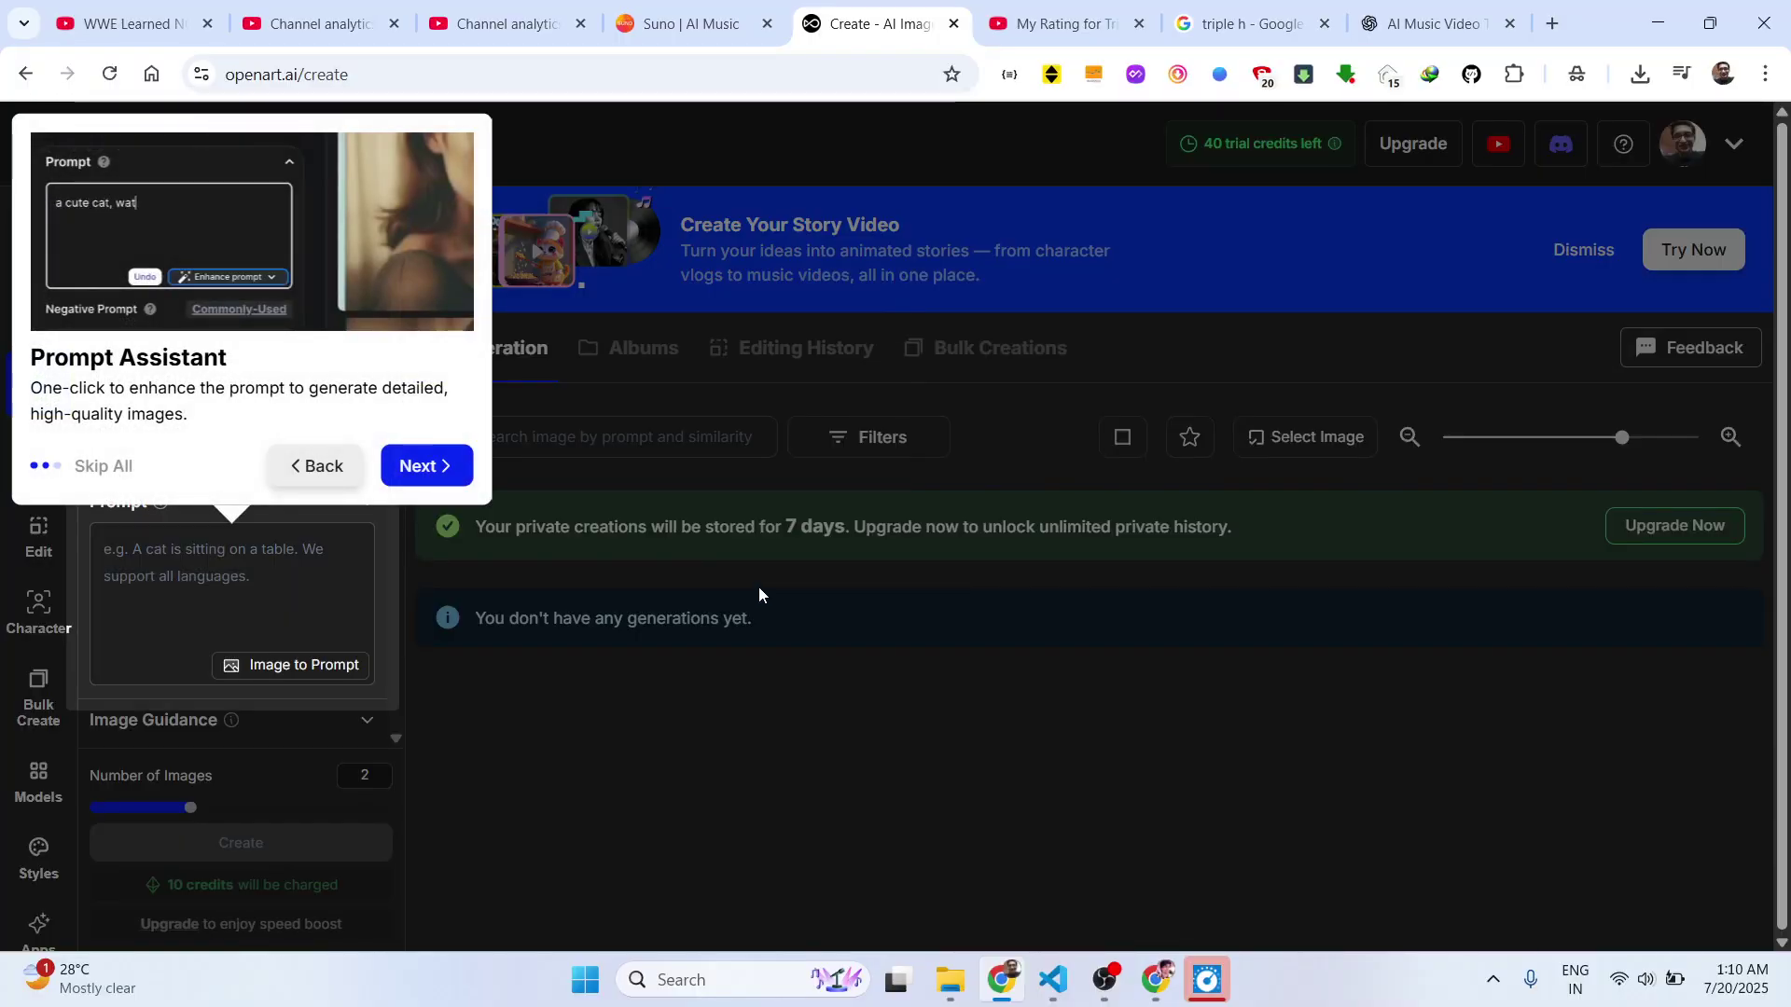
click(422, 464)
click(541, 437)
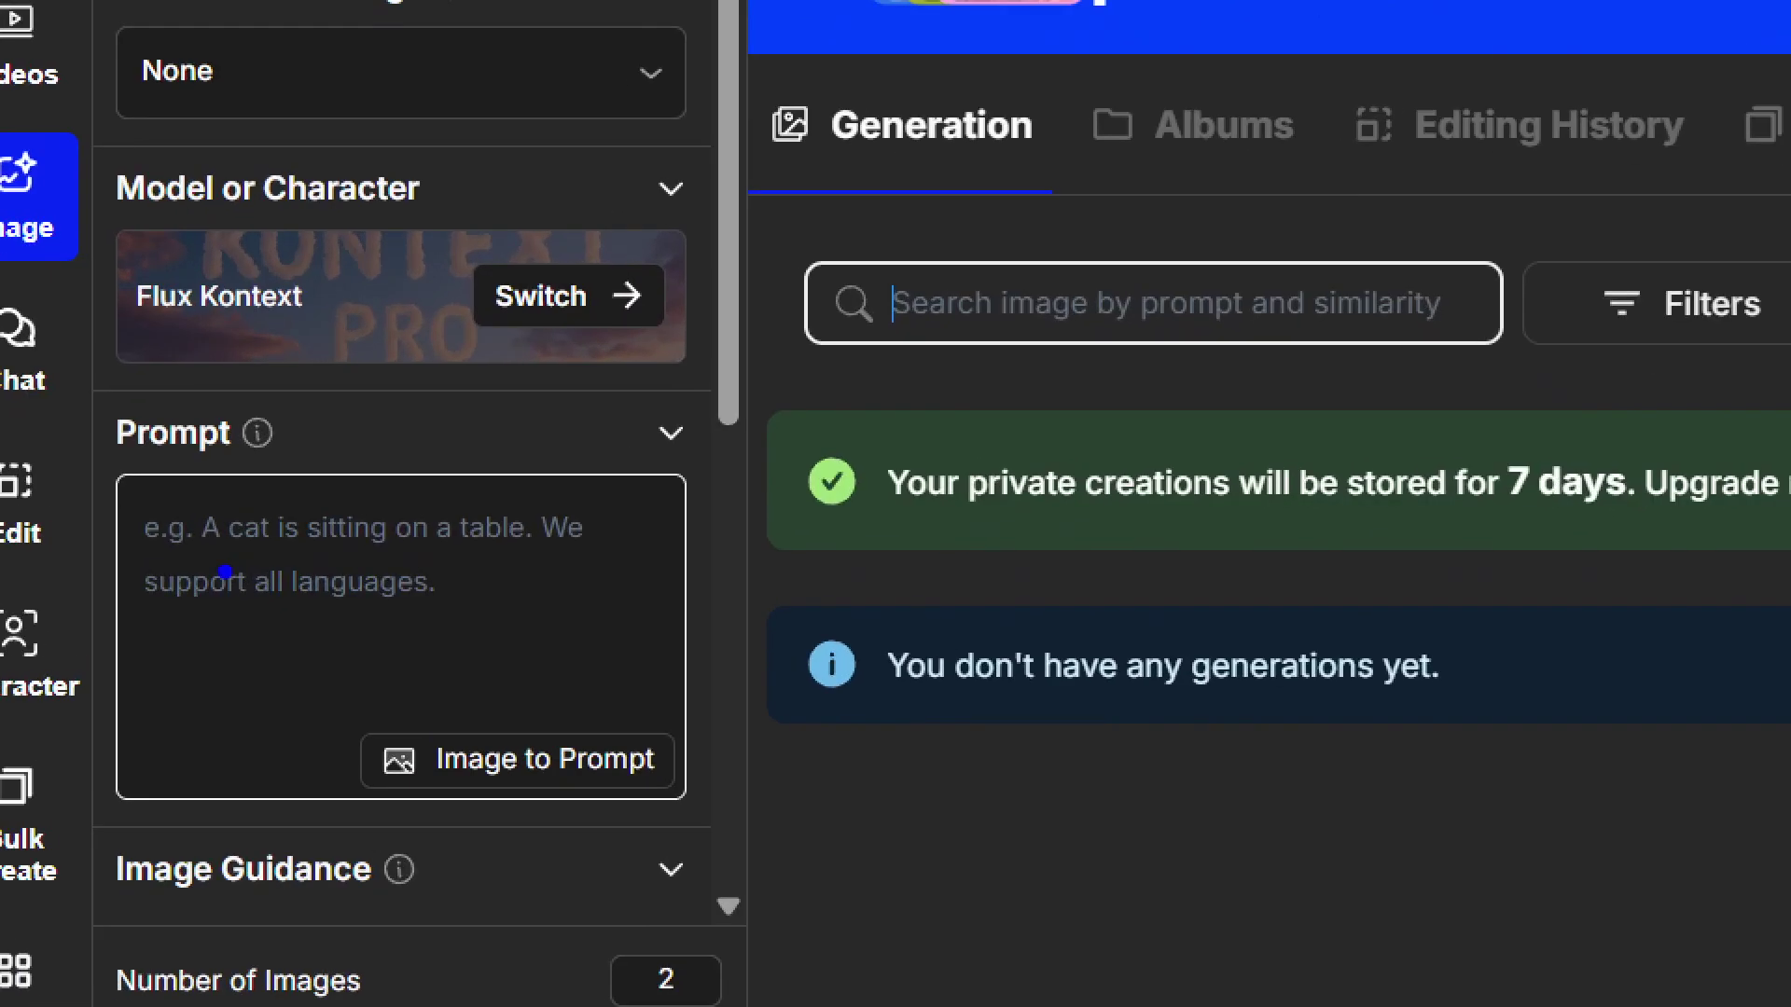
Enter the prompt 'Please generate a coding avatar teaching coding on laptop and blackboard to kids in room'.
click(224, 571)
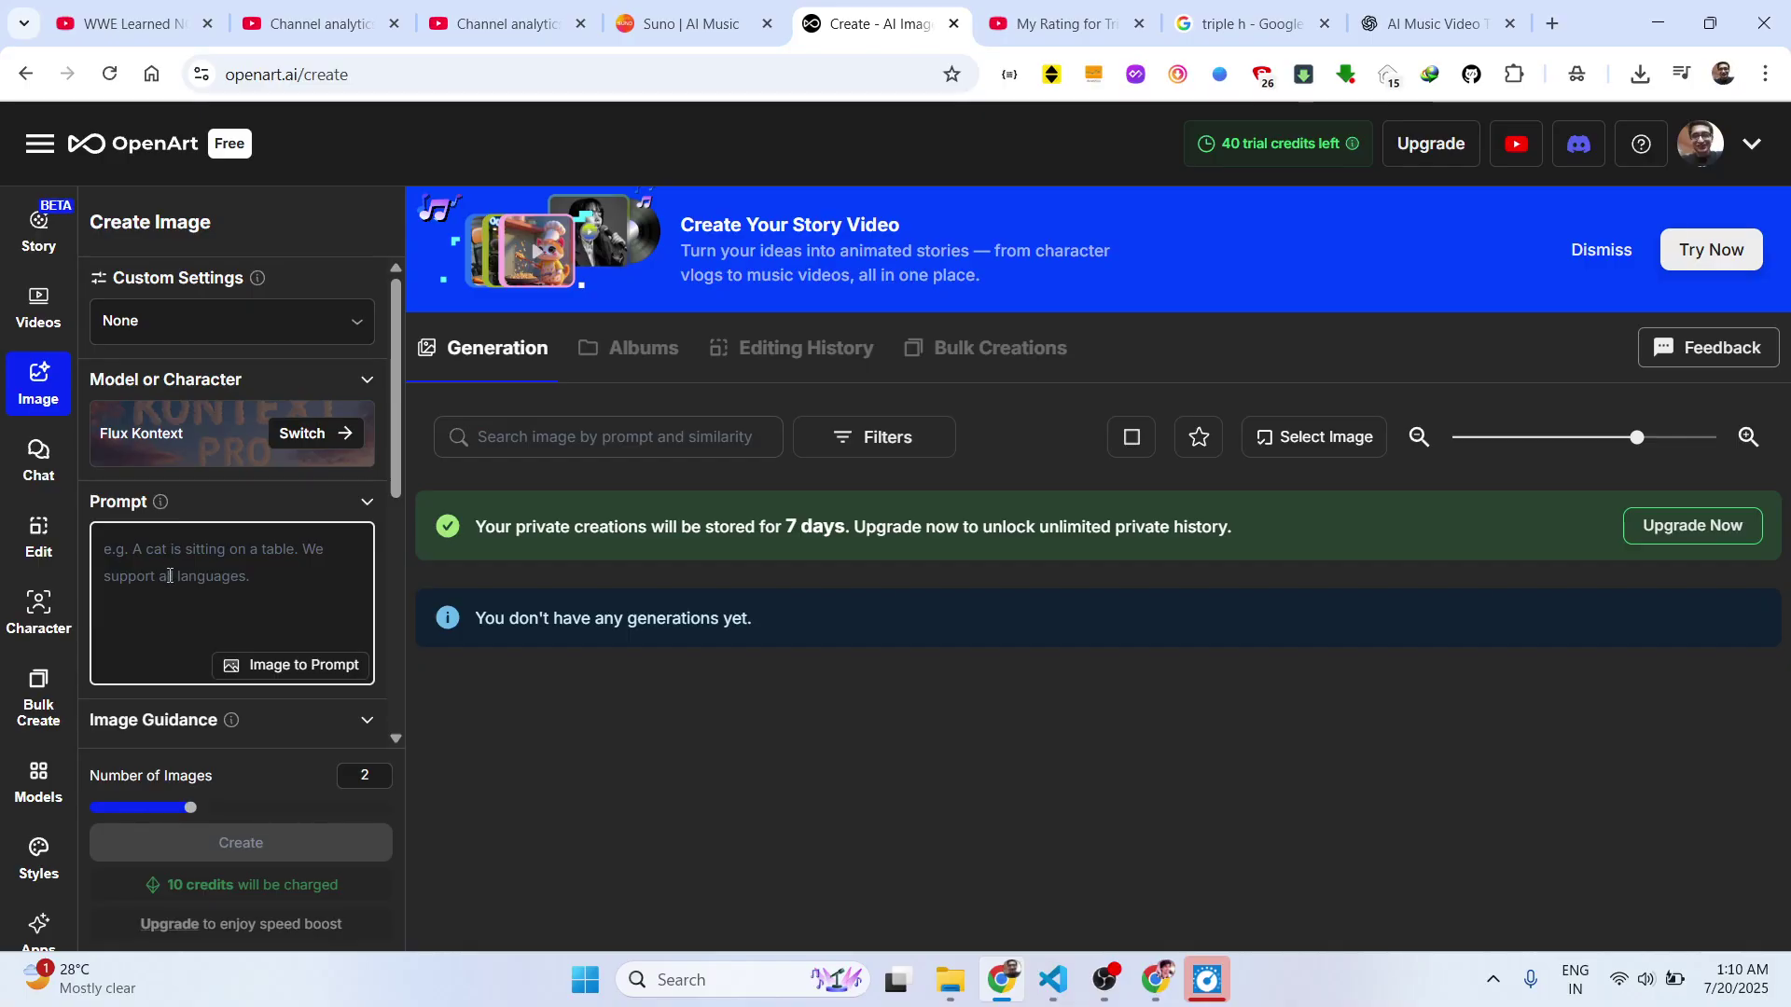
text(Plea)
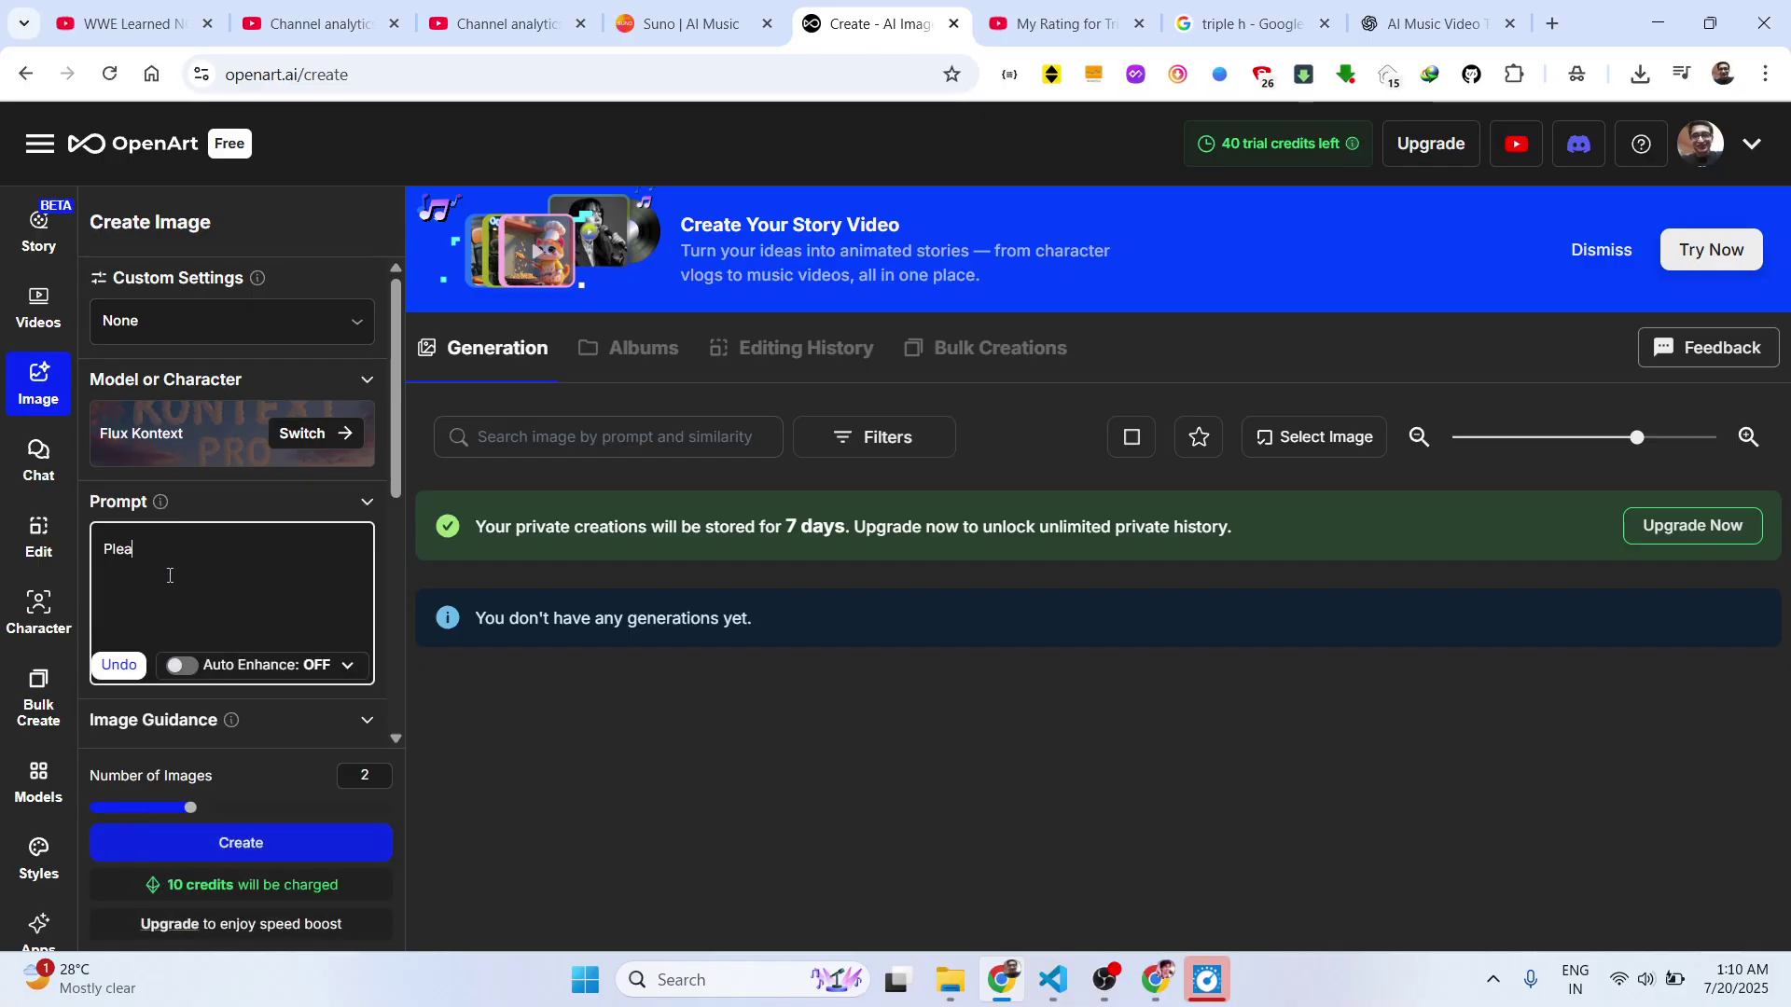
text(se generate a coding avata)
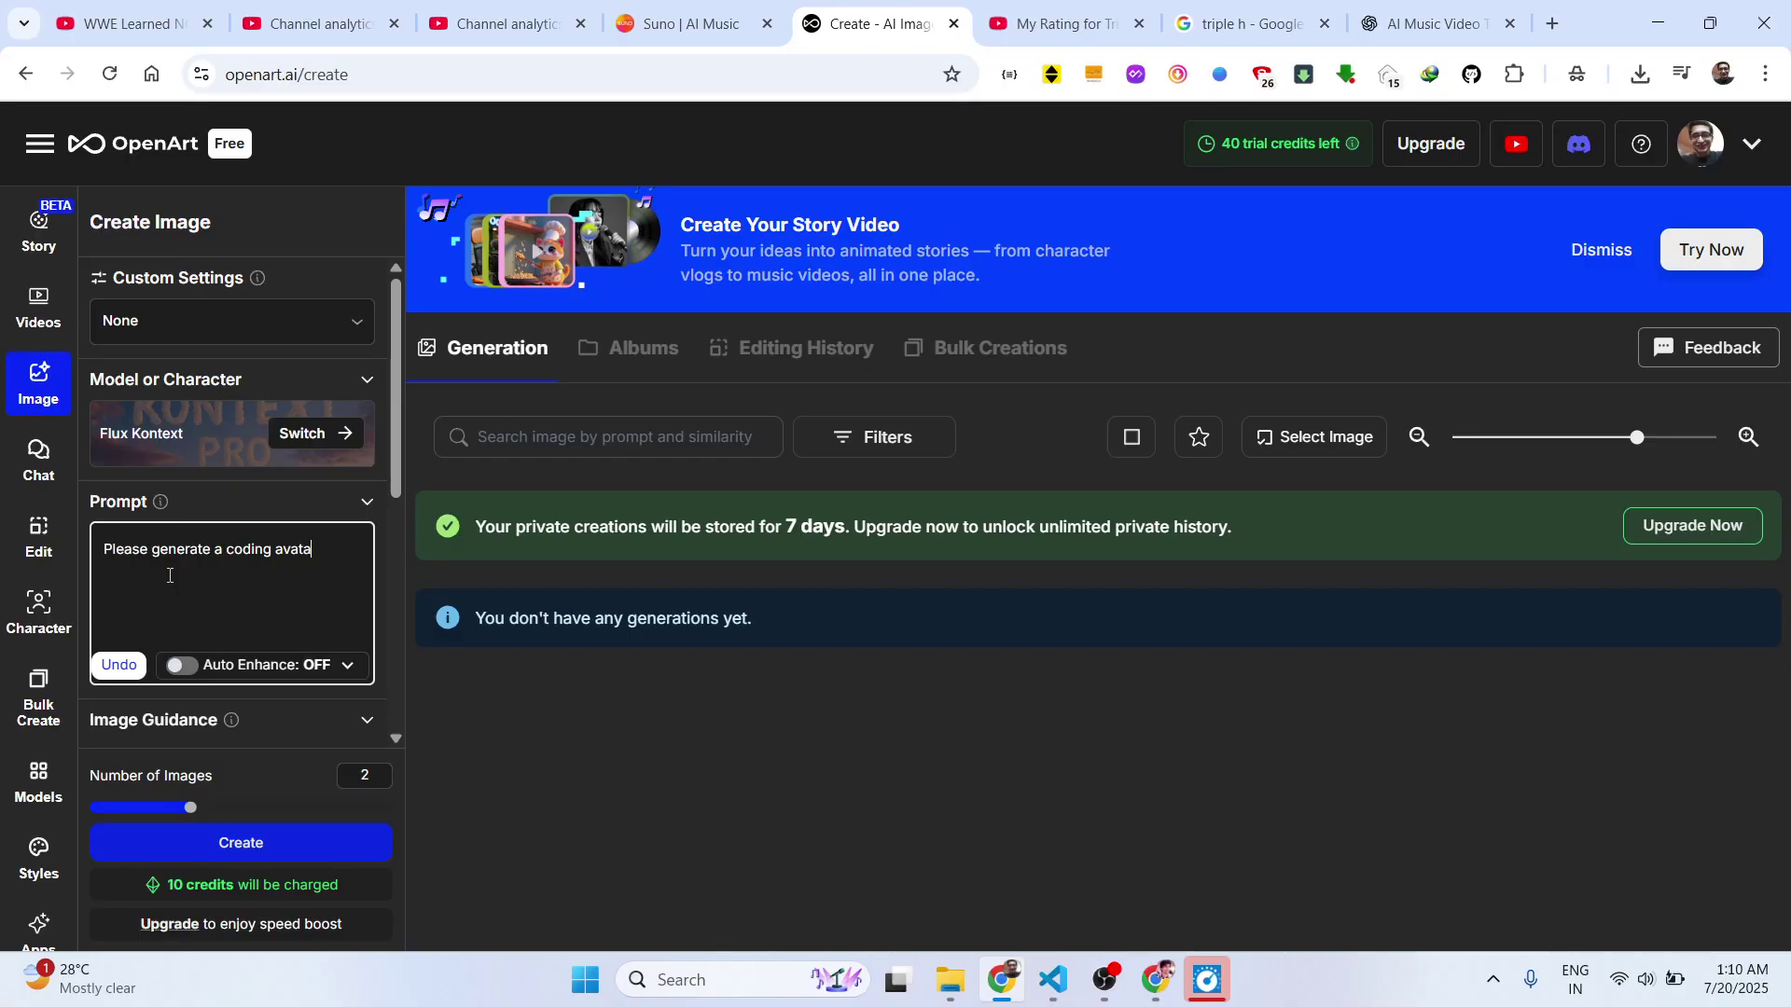
text(ing coding on laptop and blackboard to kids in room)
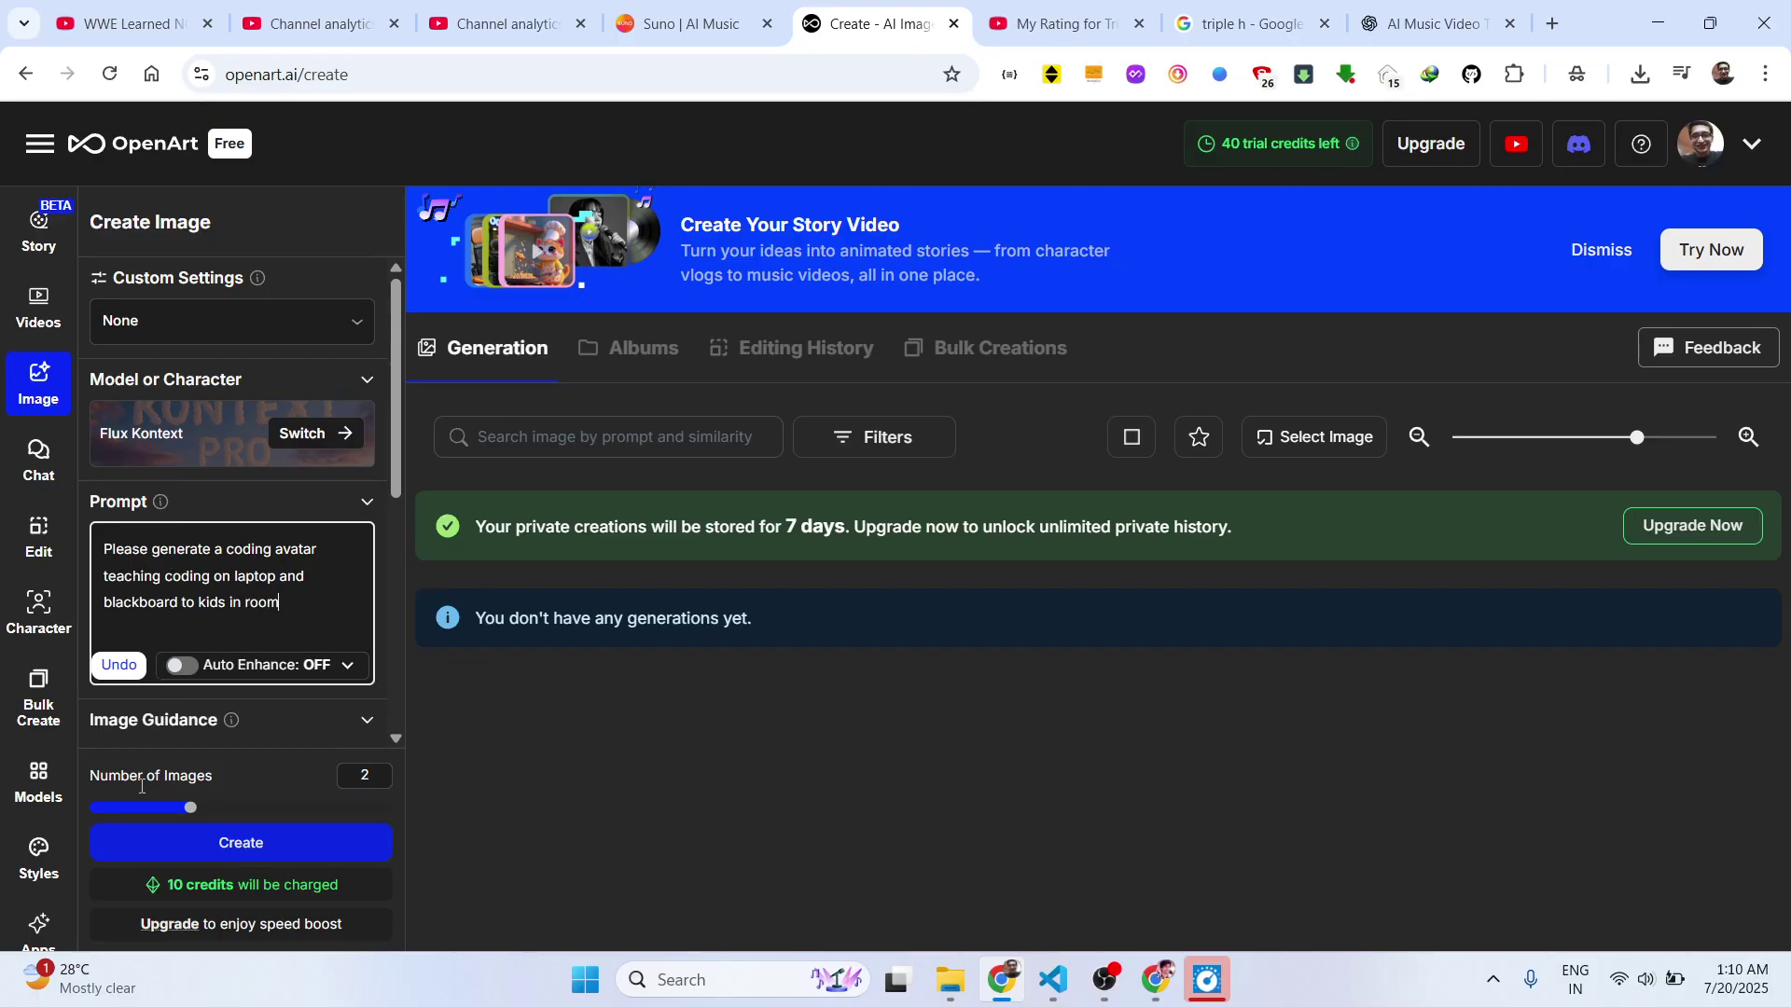
Create two images from the coding avatar prompt and scroll to the Generation gallery.
click(208, 845)
scroll(240, 724, down, 3)
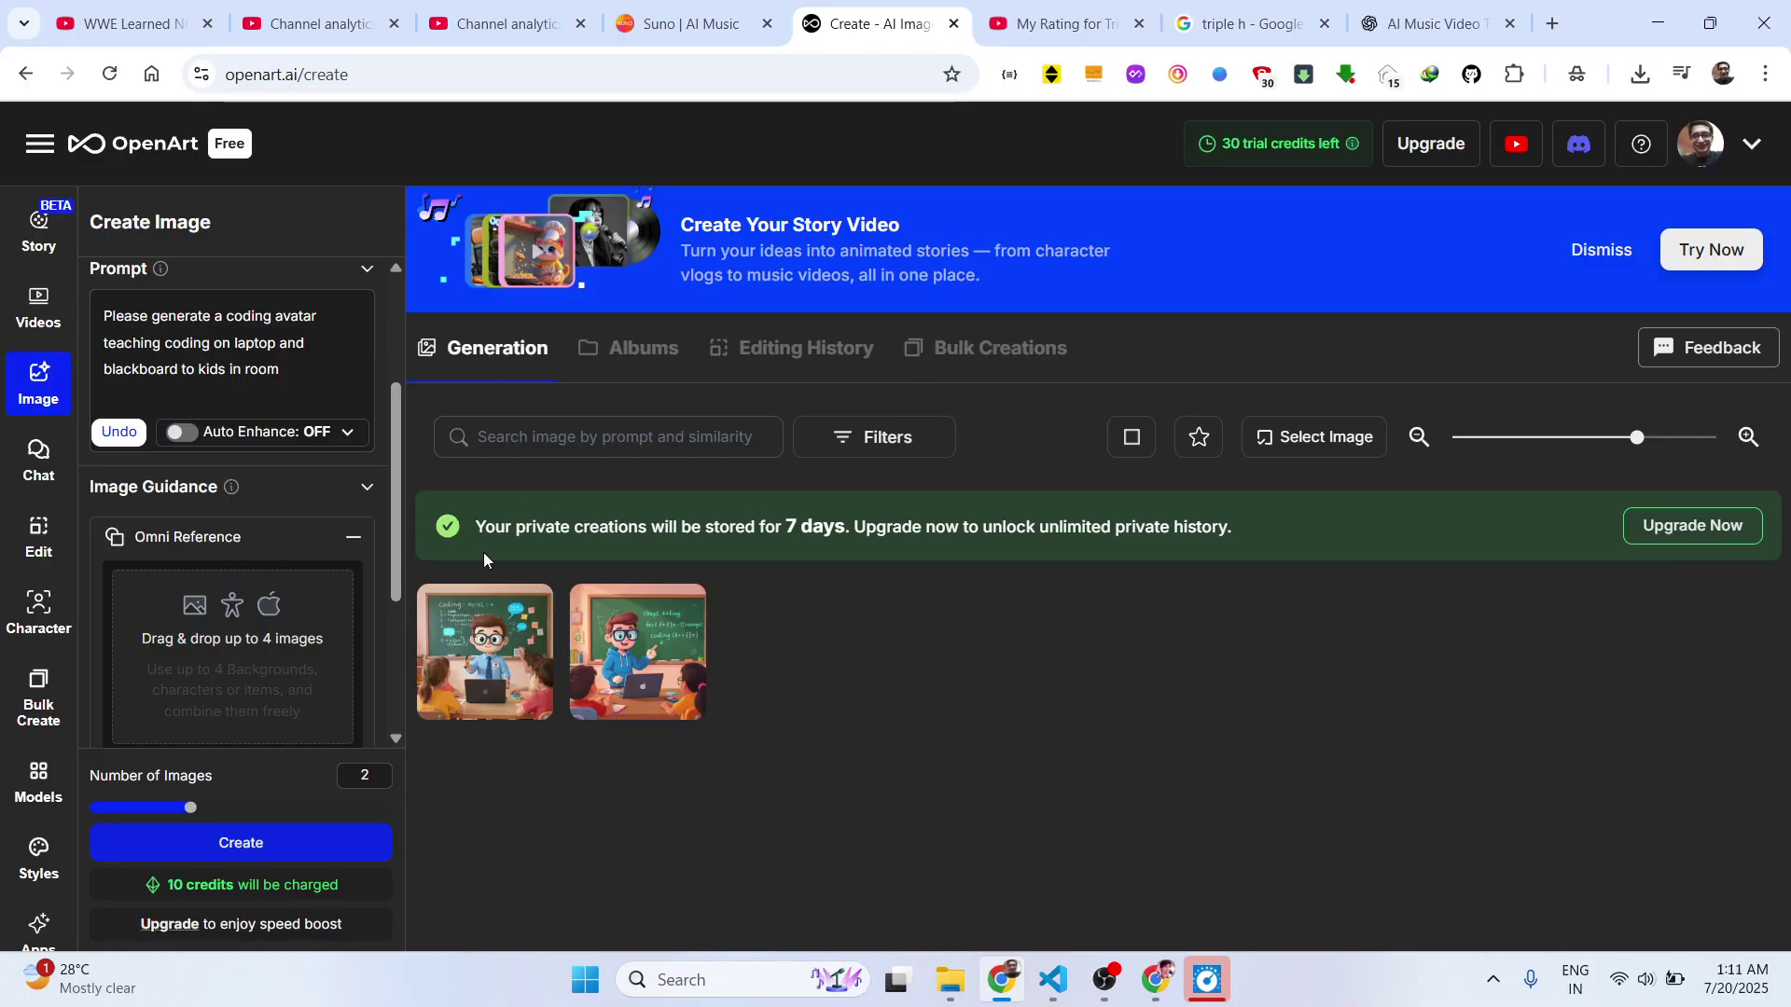
Open the first image, advance to the blue-hoodie avatar image, and download it as a 1024 × 1024 JPG.
click(491, 638)
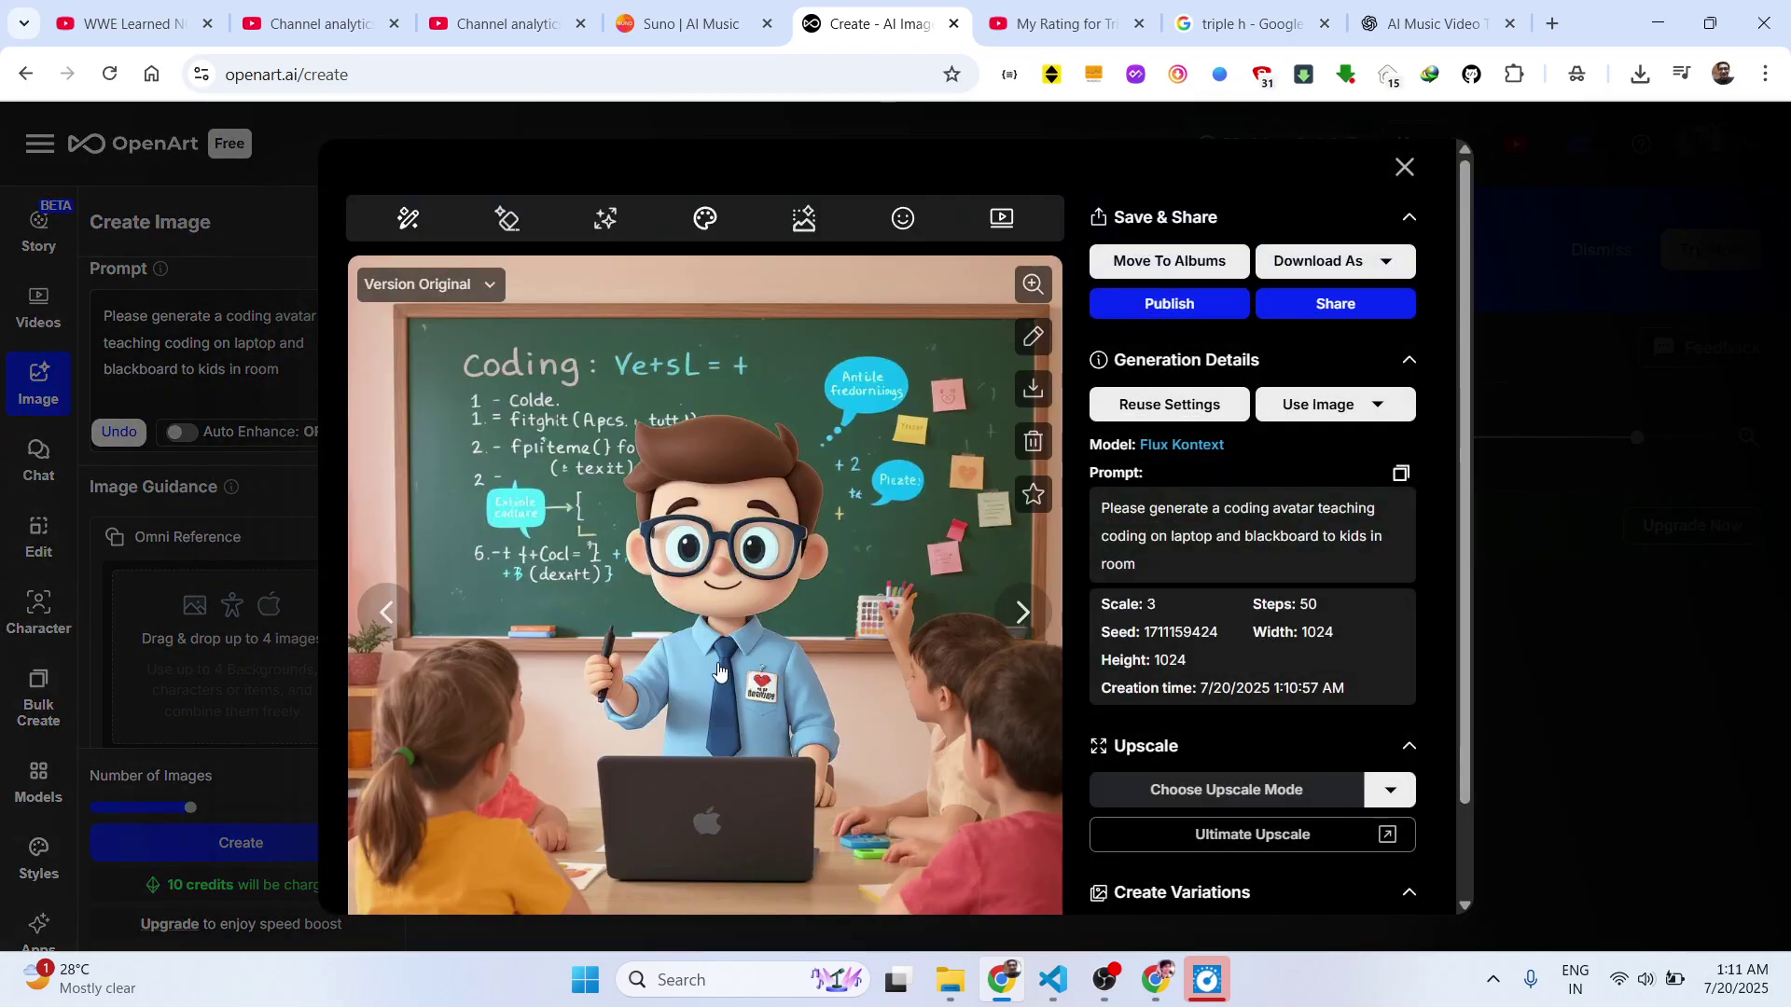
click(1012, 623)
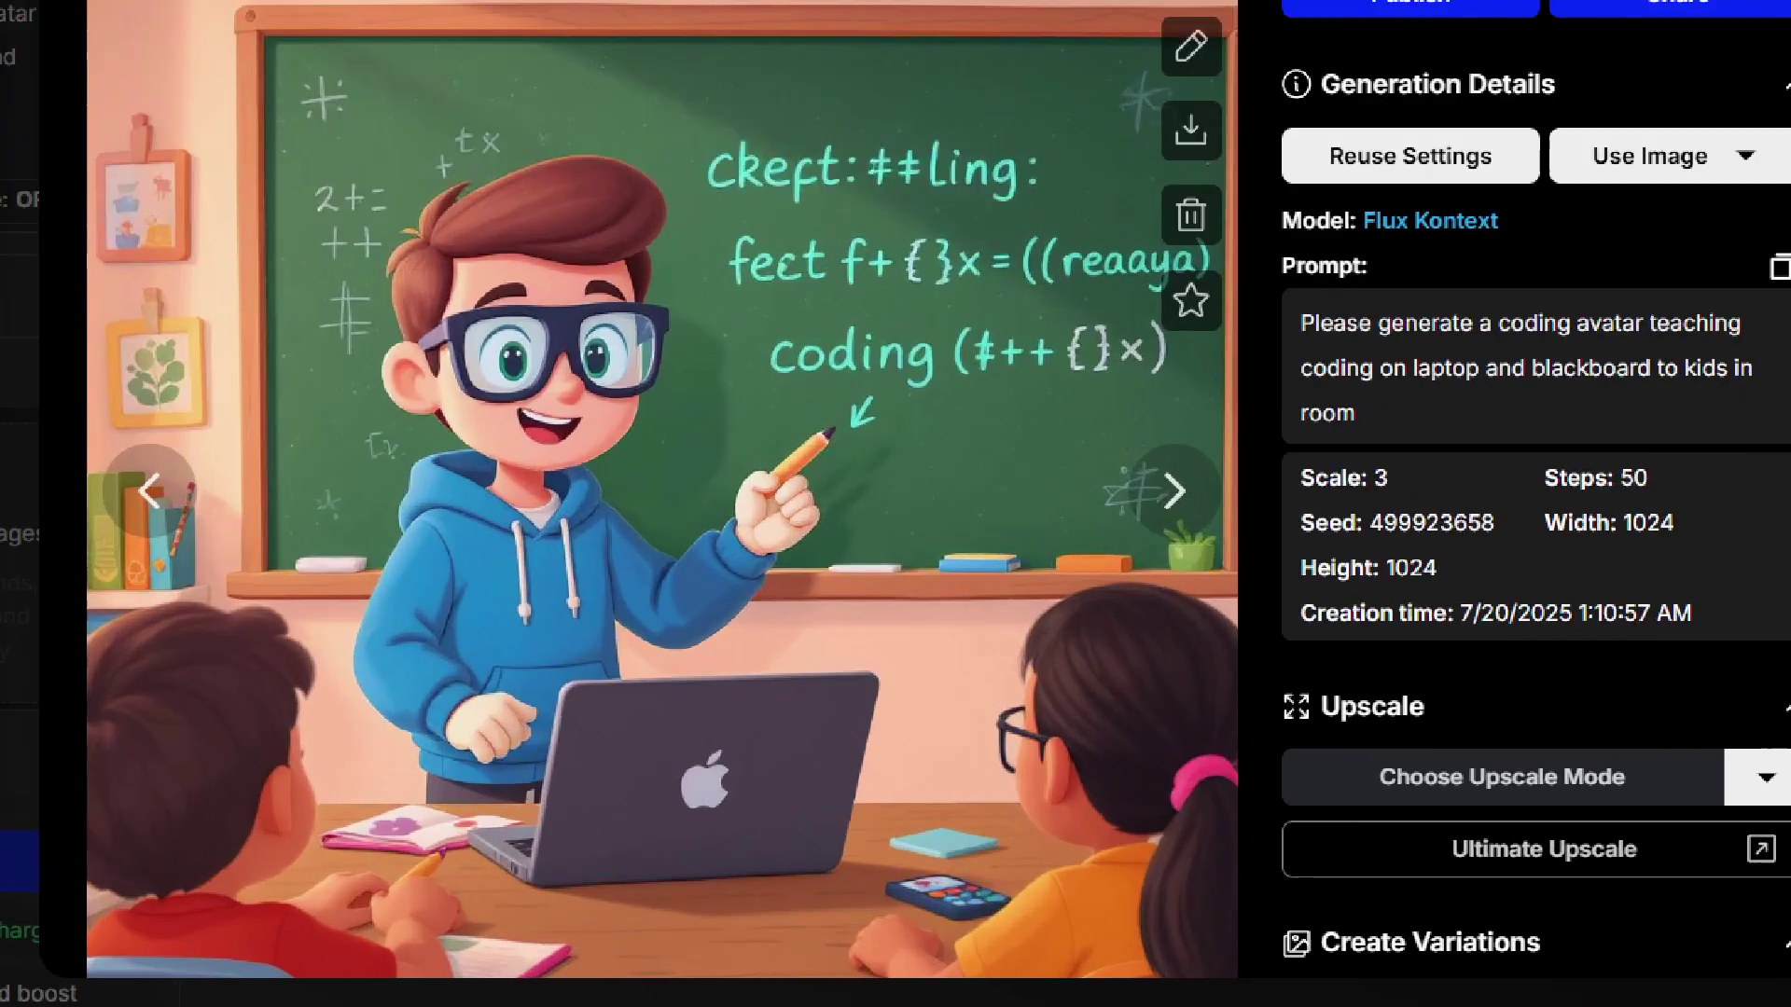
mouse_move(788, 736)
mouse_down()
mouse_move(677, 746)
mouse_move(833, 625)
mouse_up()
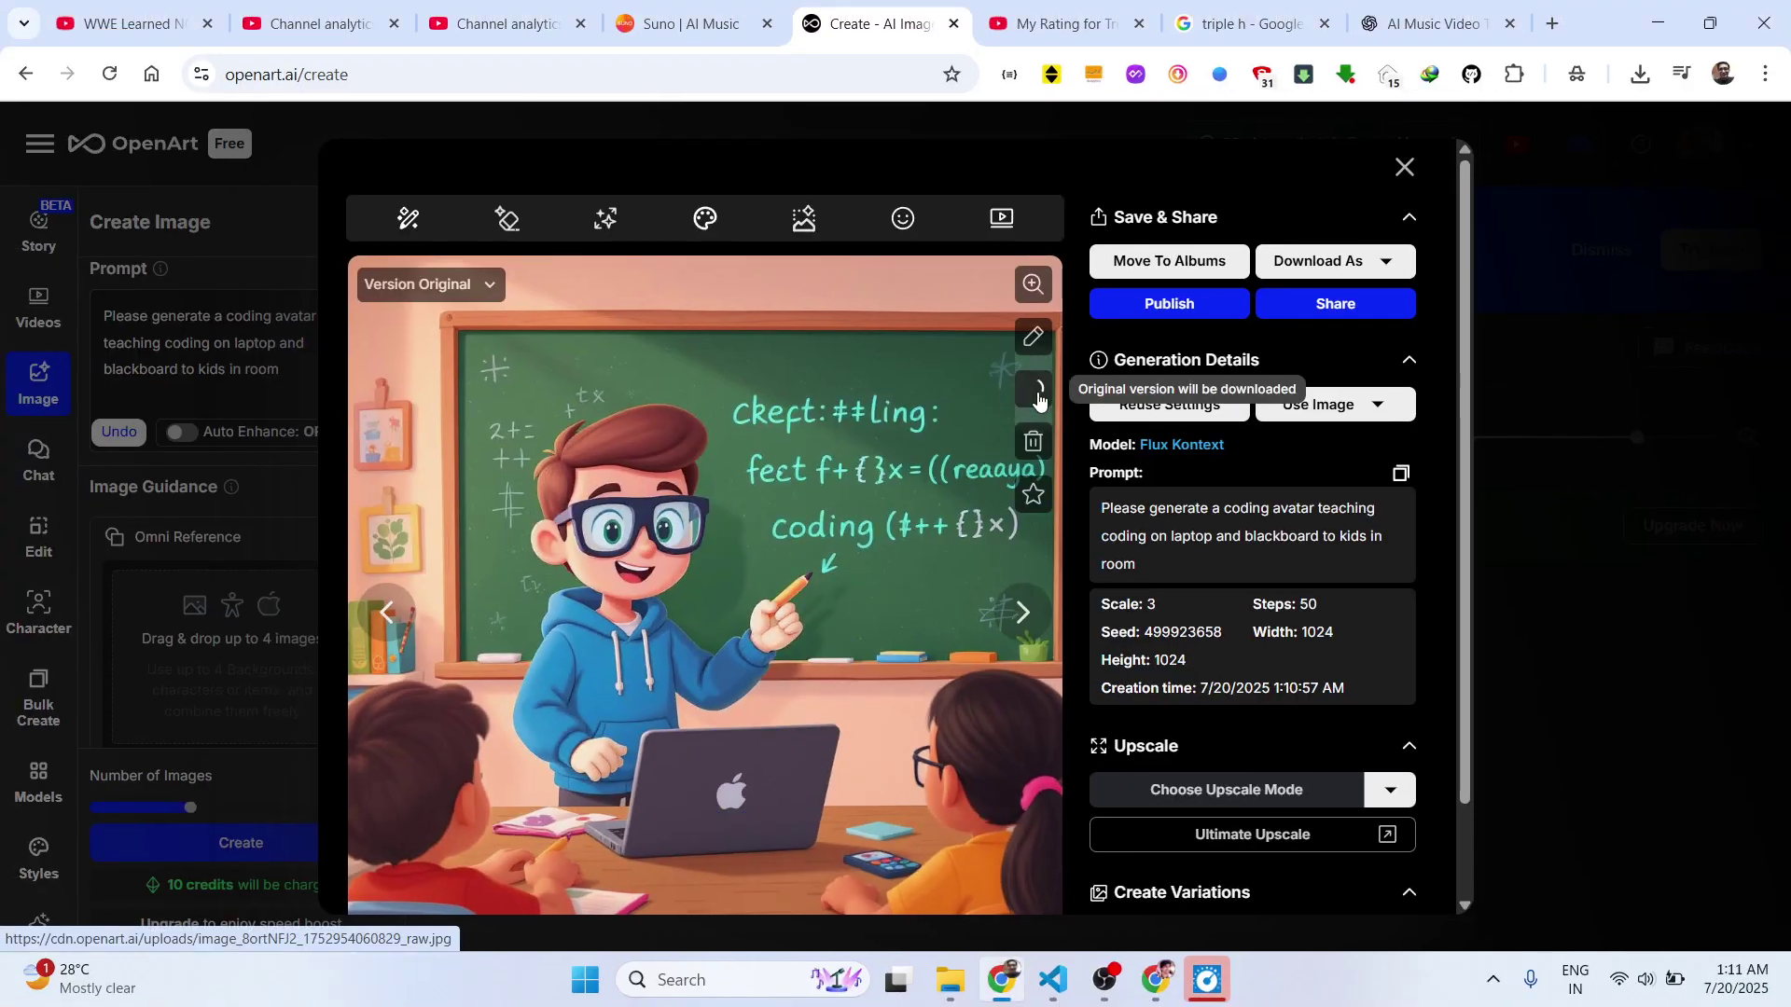
click(1039, 376)
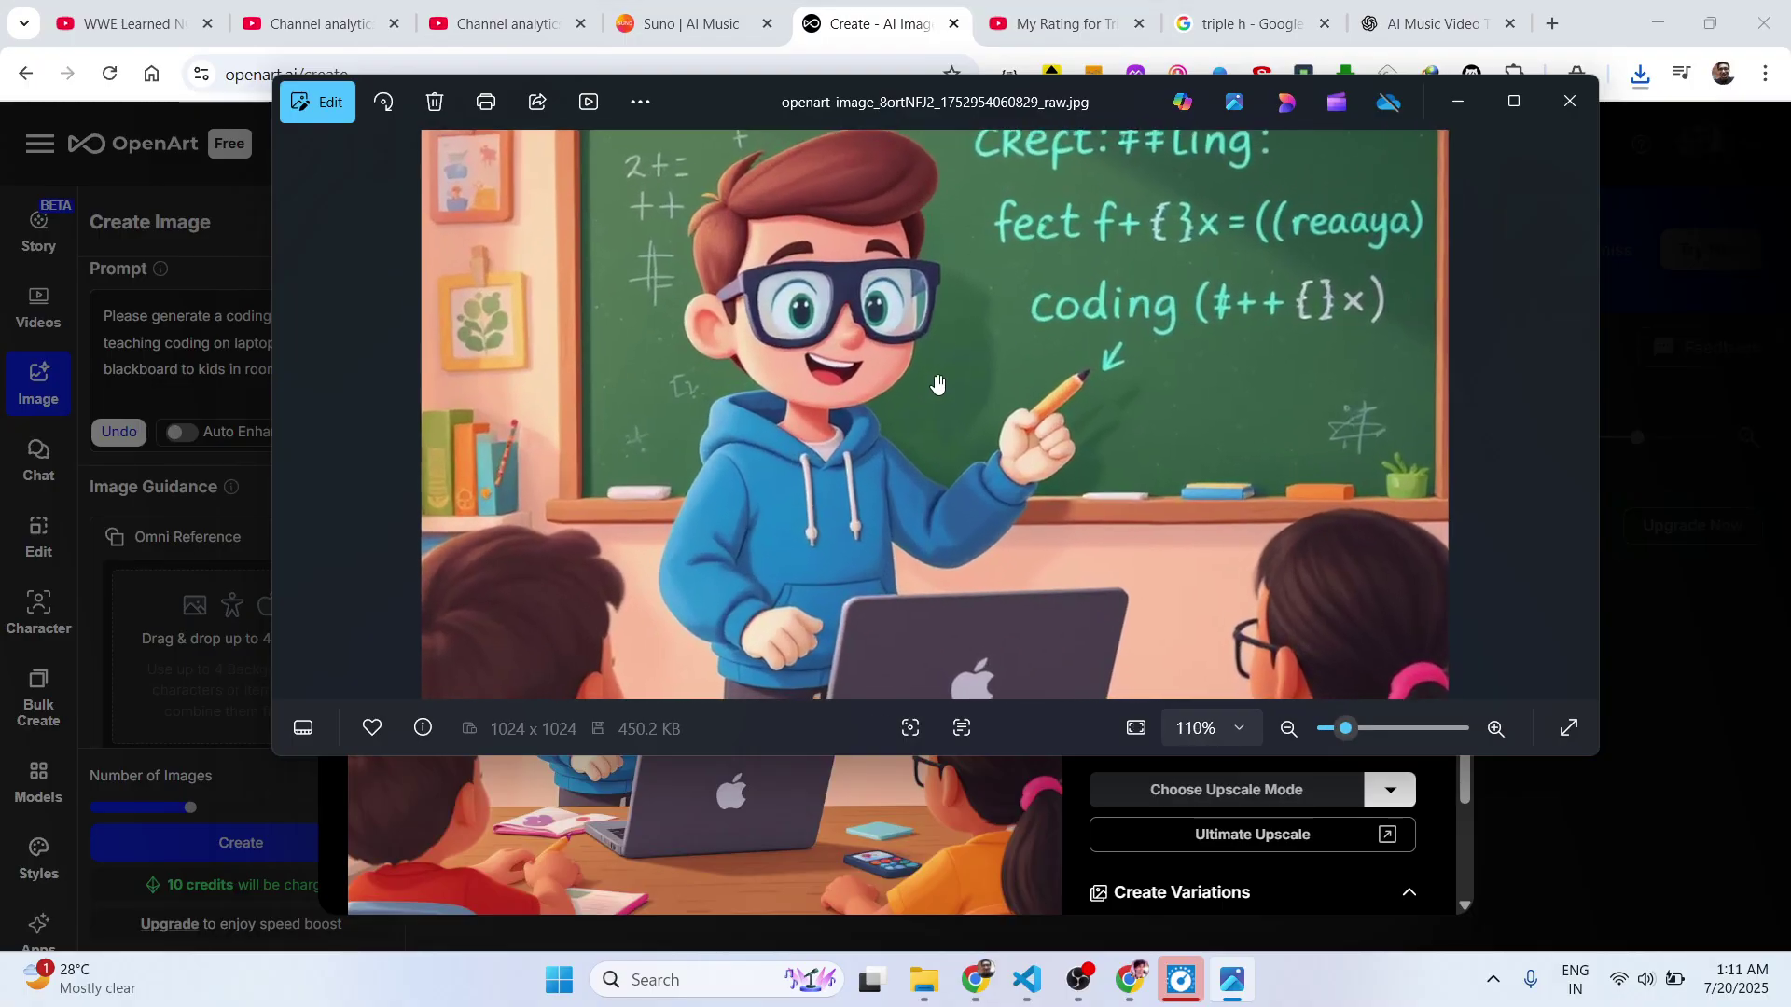
drag(943, 357, 809, 532)
scroll(859, 290, down, 5)
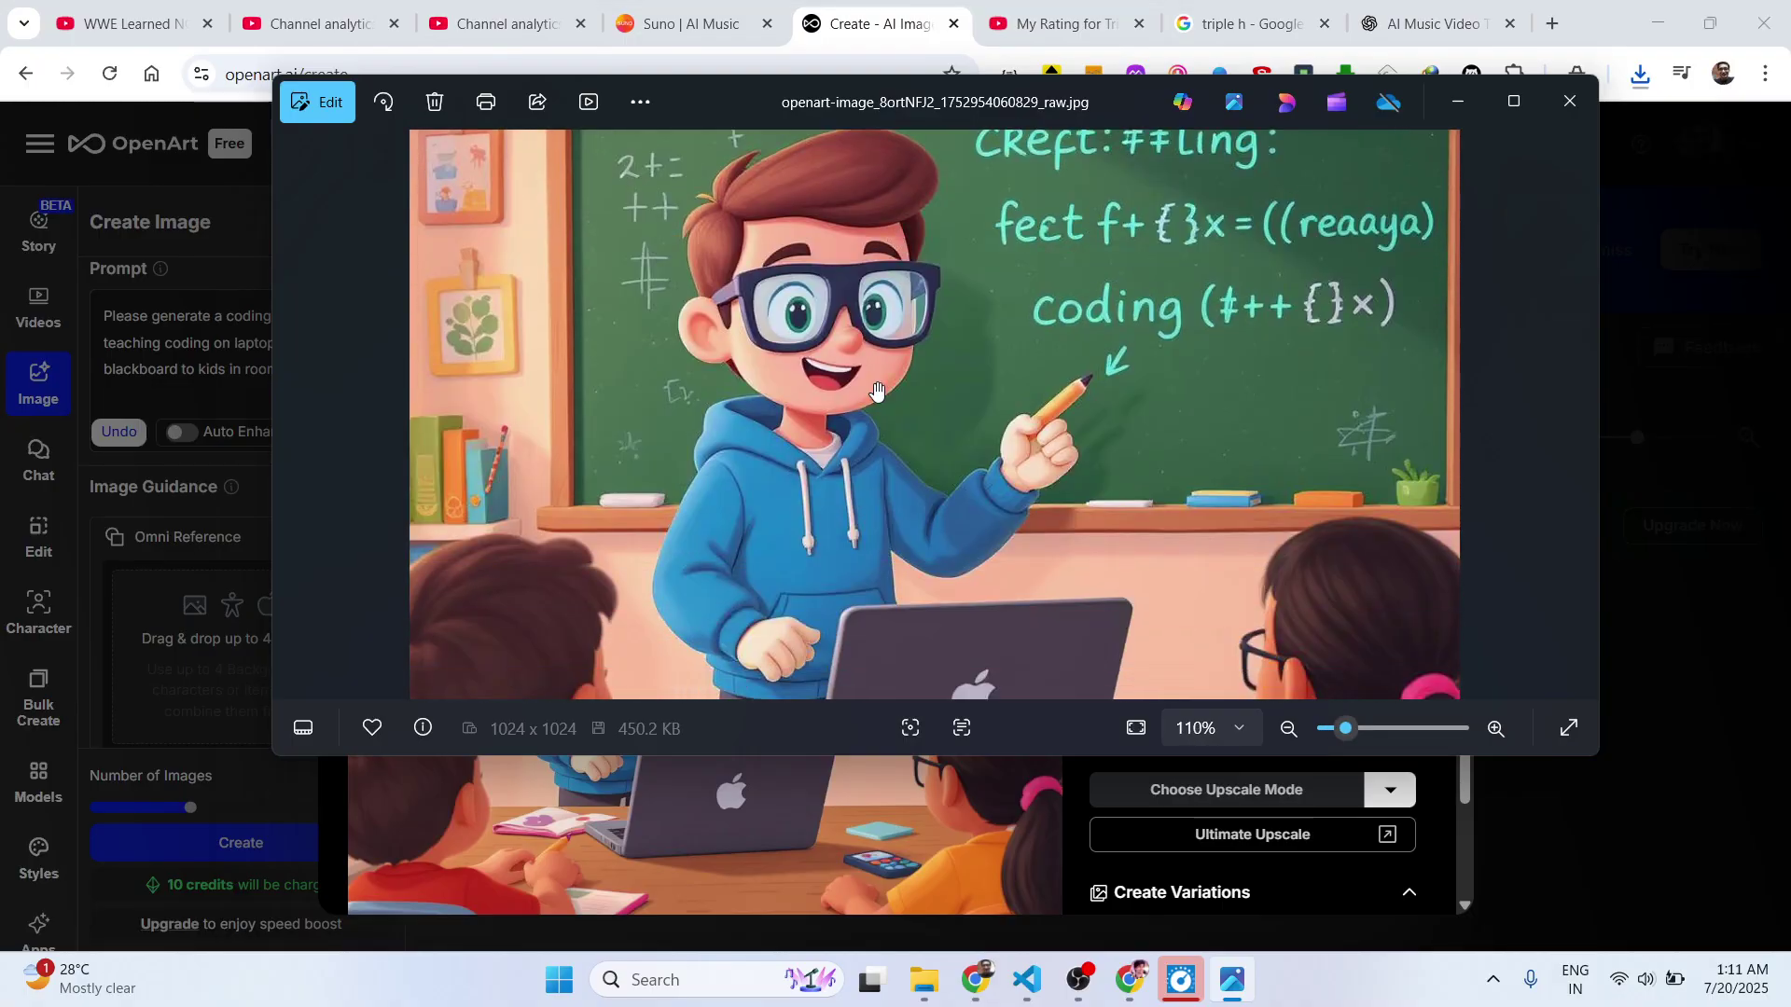
scroll(933, 299, up, 3)
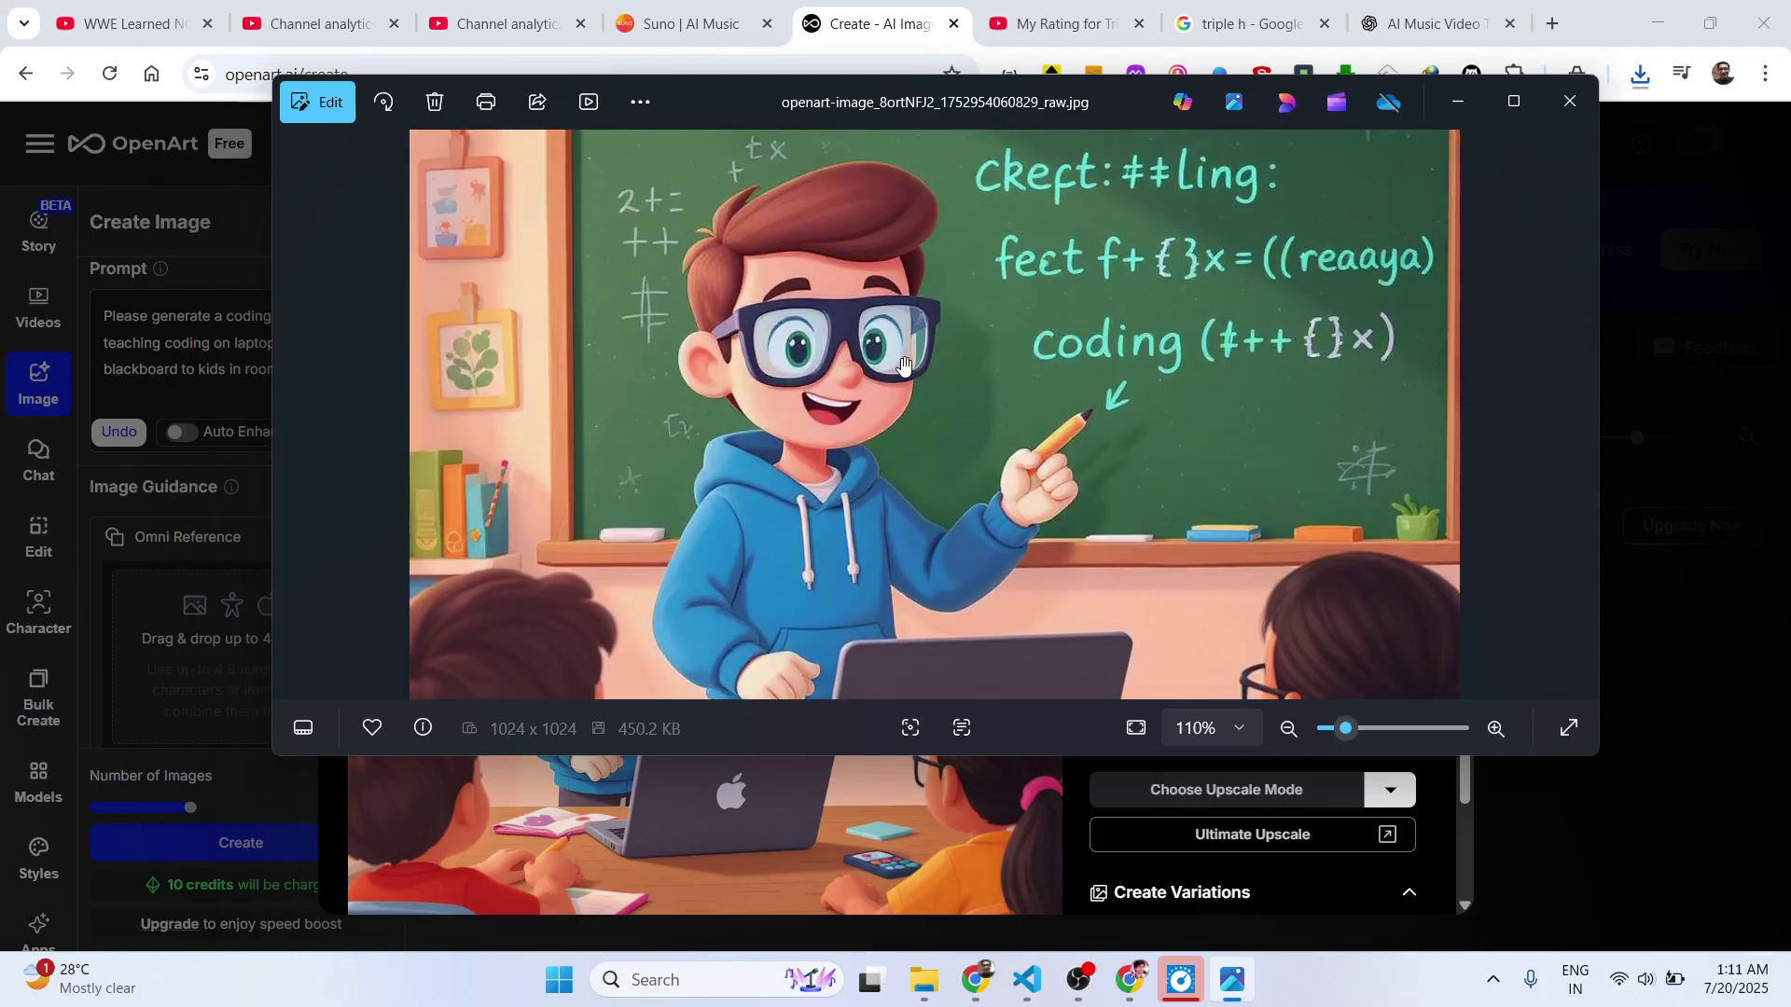
scroll(1106, 373, up, 1)
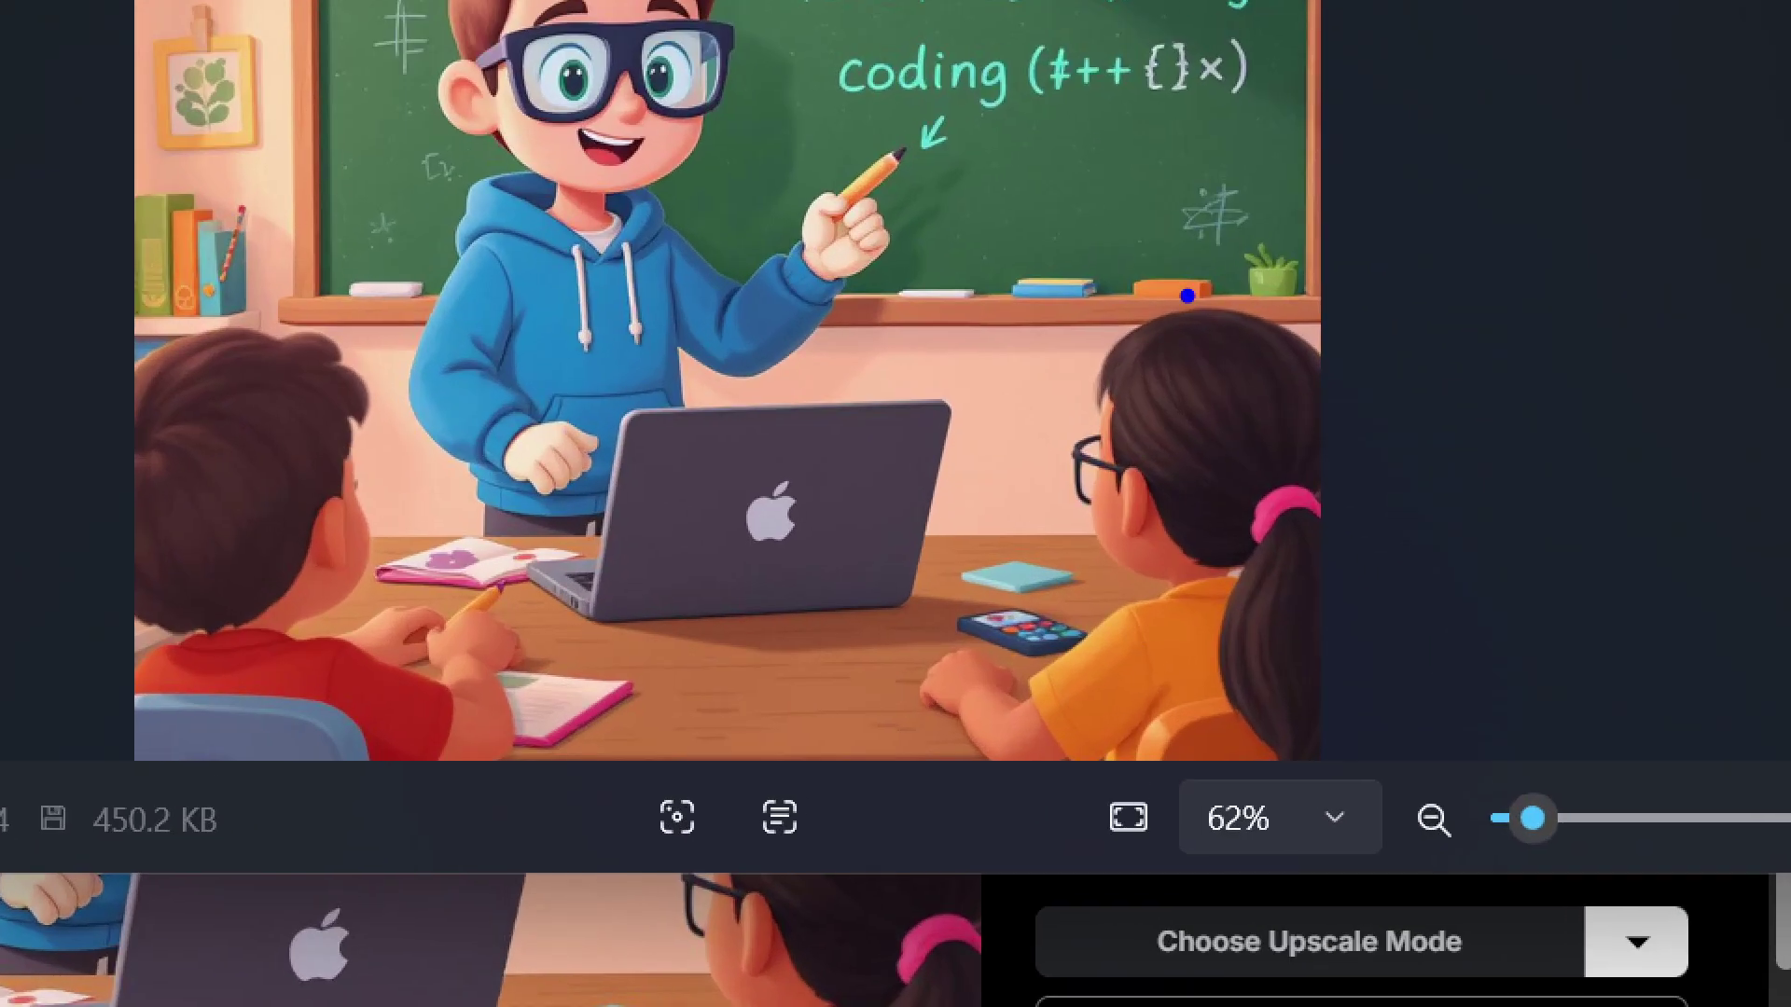
drag(1187, 296, 1114, 367)
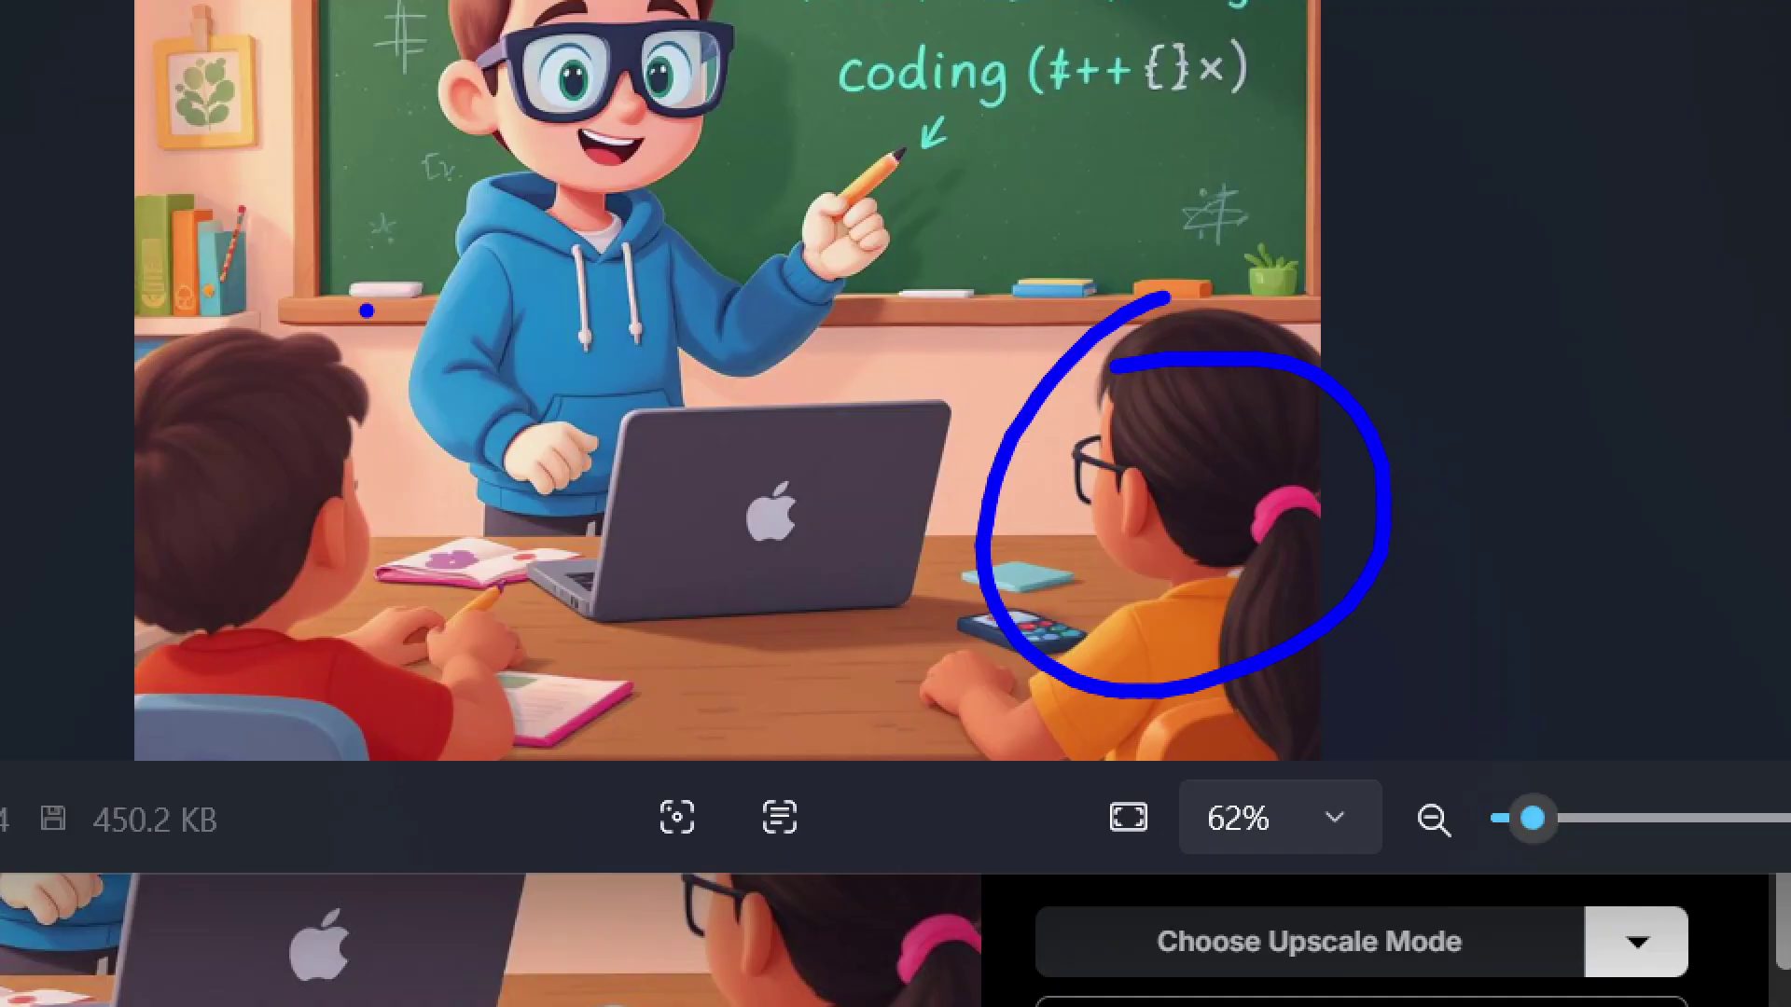
drag(366, 311, 509, 401)
mouse_move(643, 20)
mouse_down()
mouse_move(586, 325)
mouse_move(671, 238)
mouse_up()
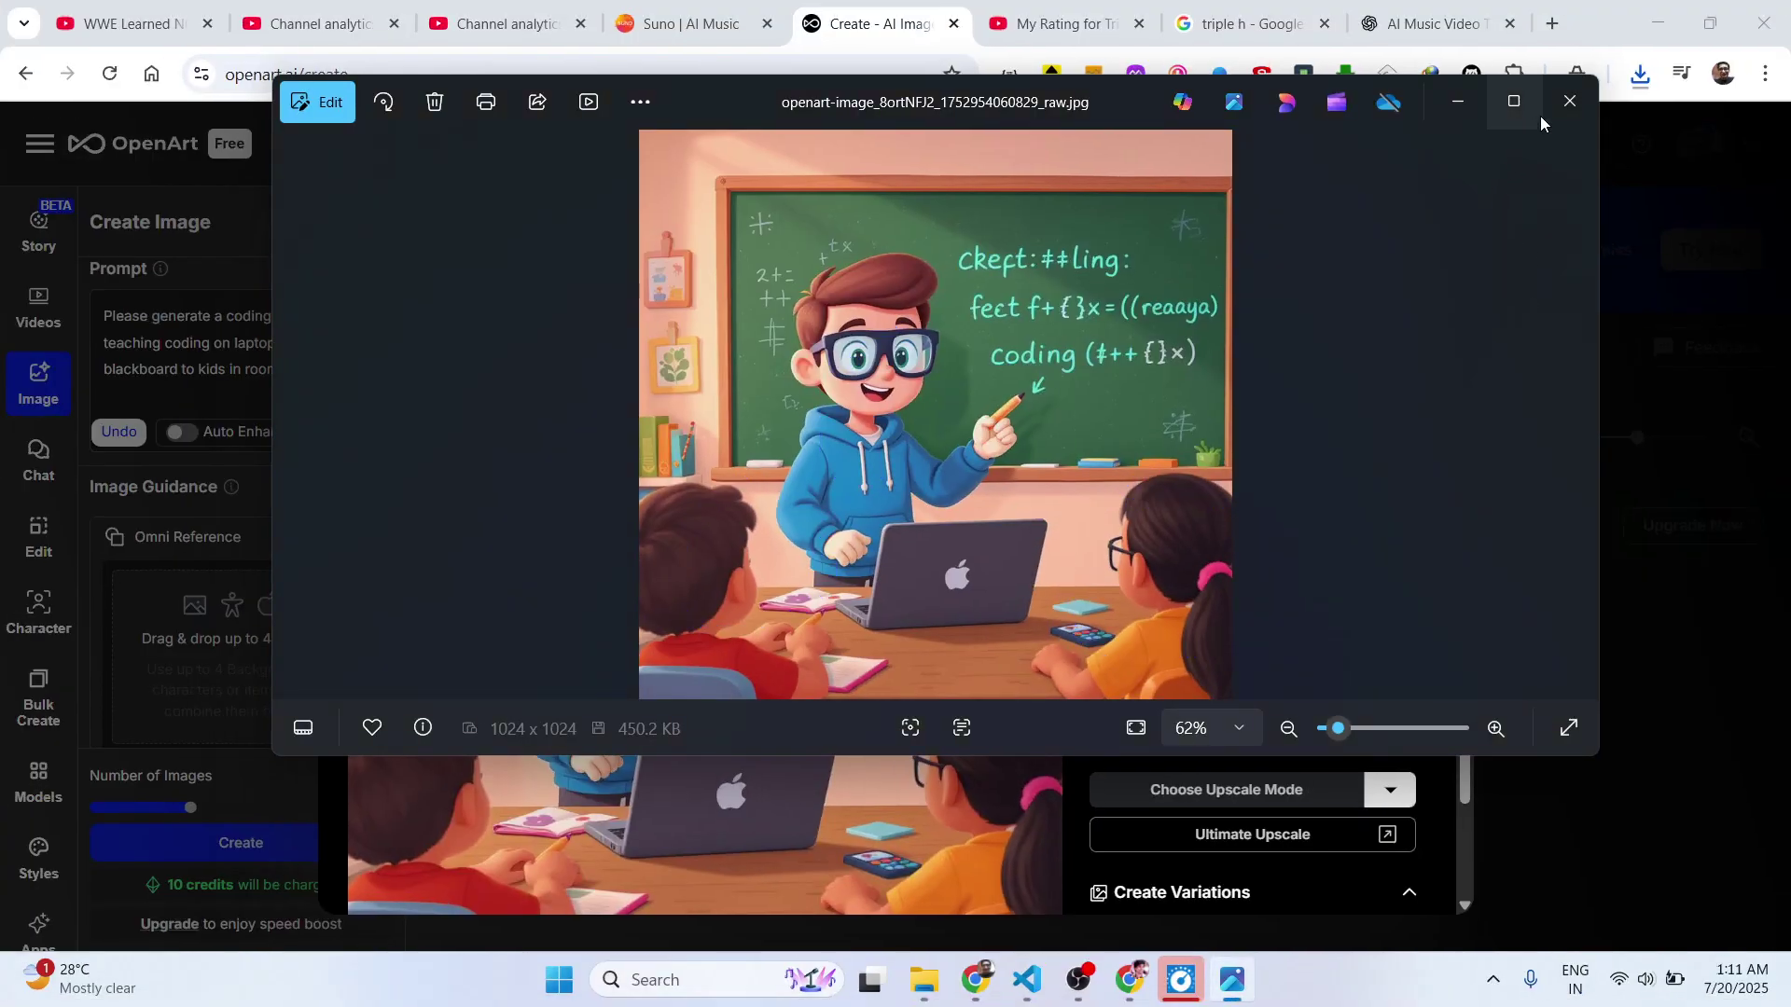
click(1570, 101)
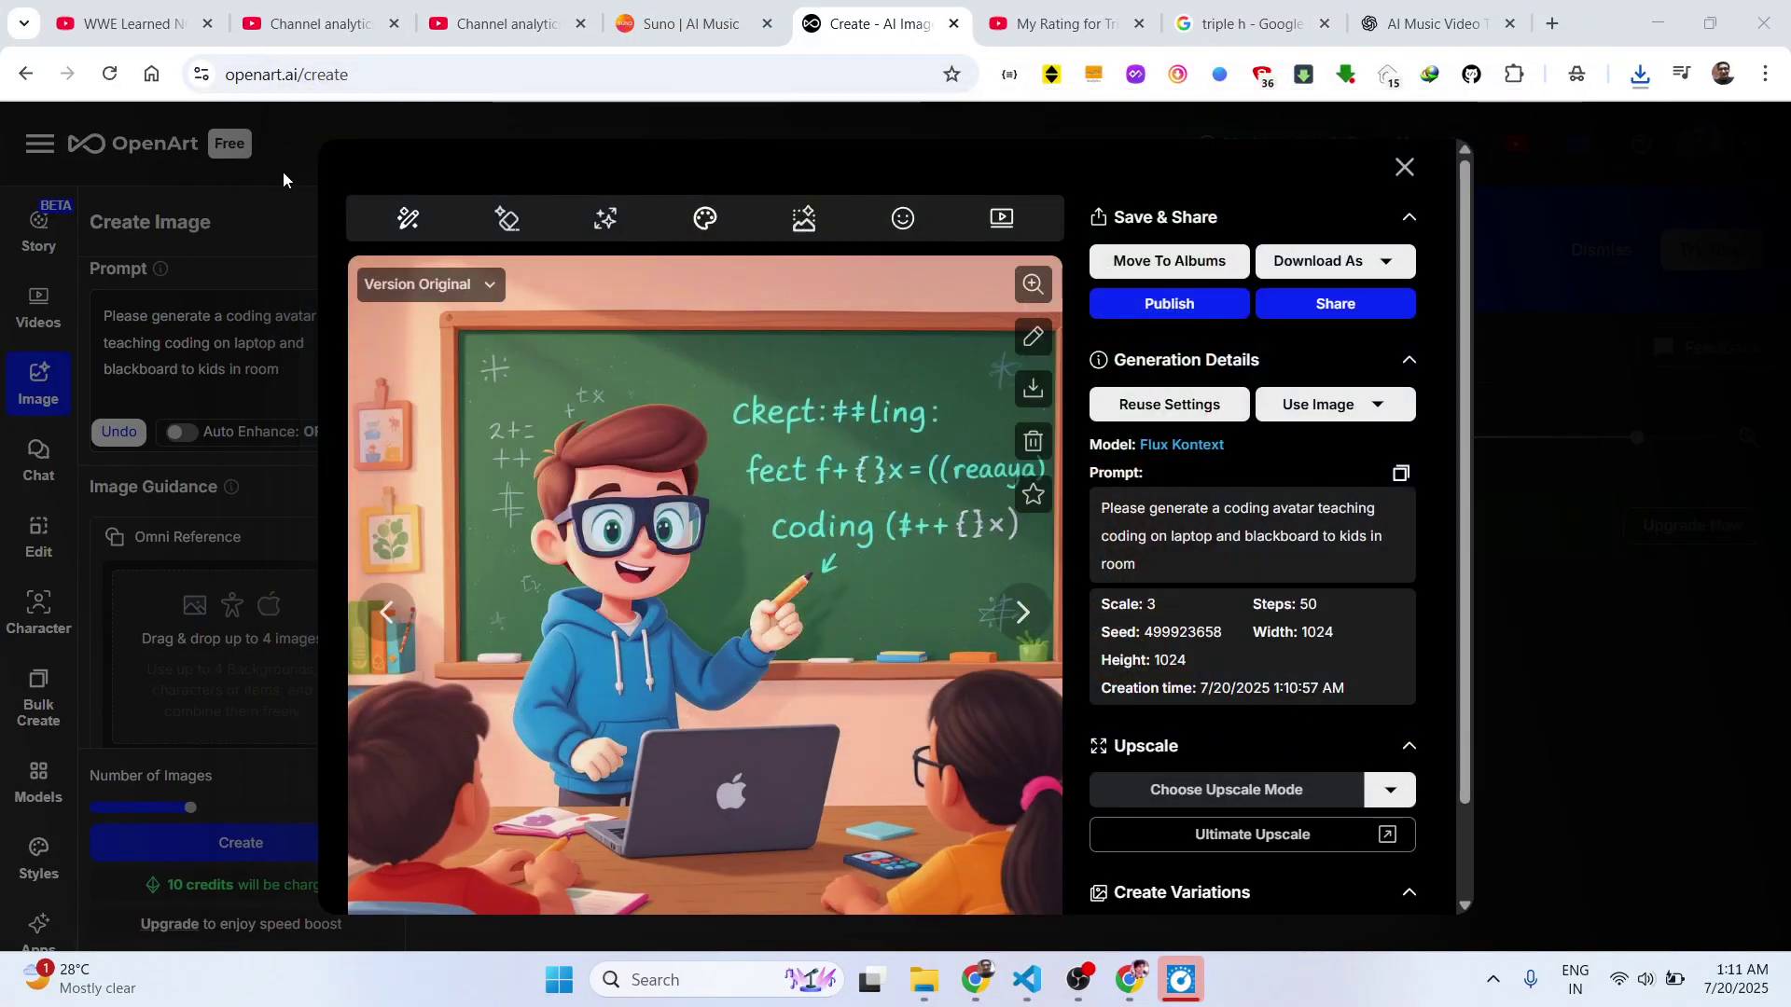
Close the image viewer and switch the Videos page to Text mode with Seedance 1.0.
click(1401, 167)
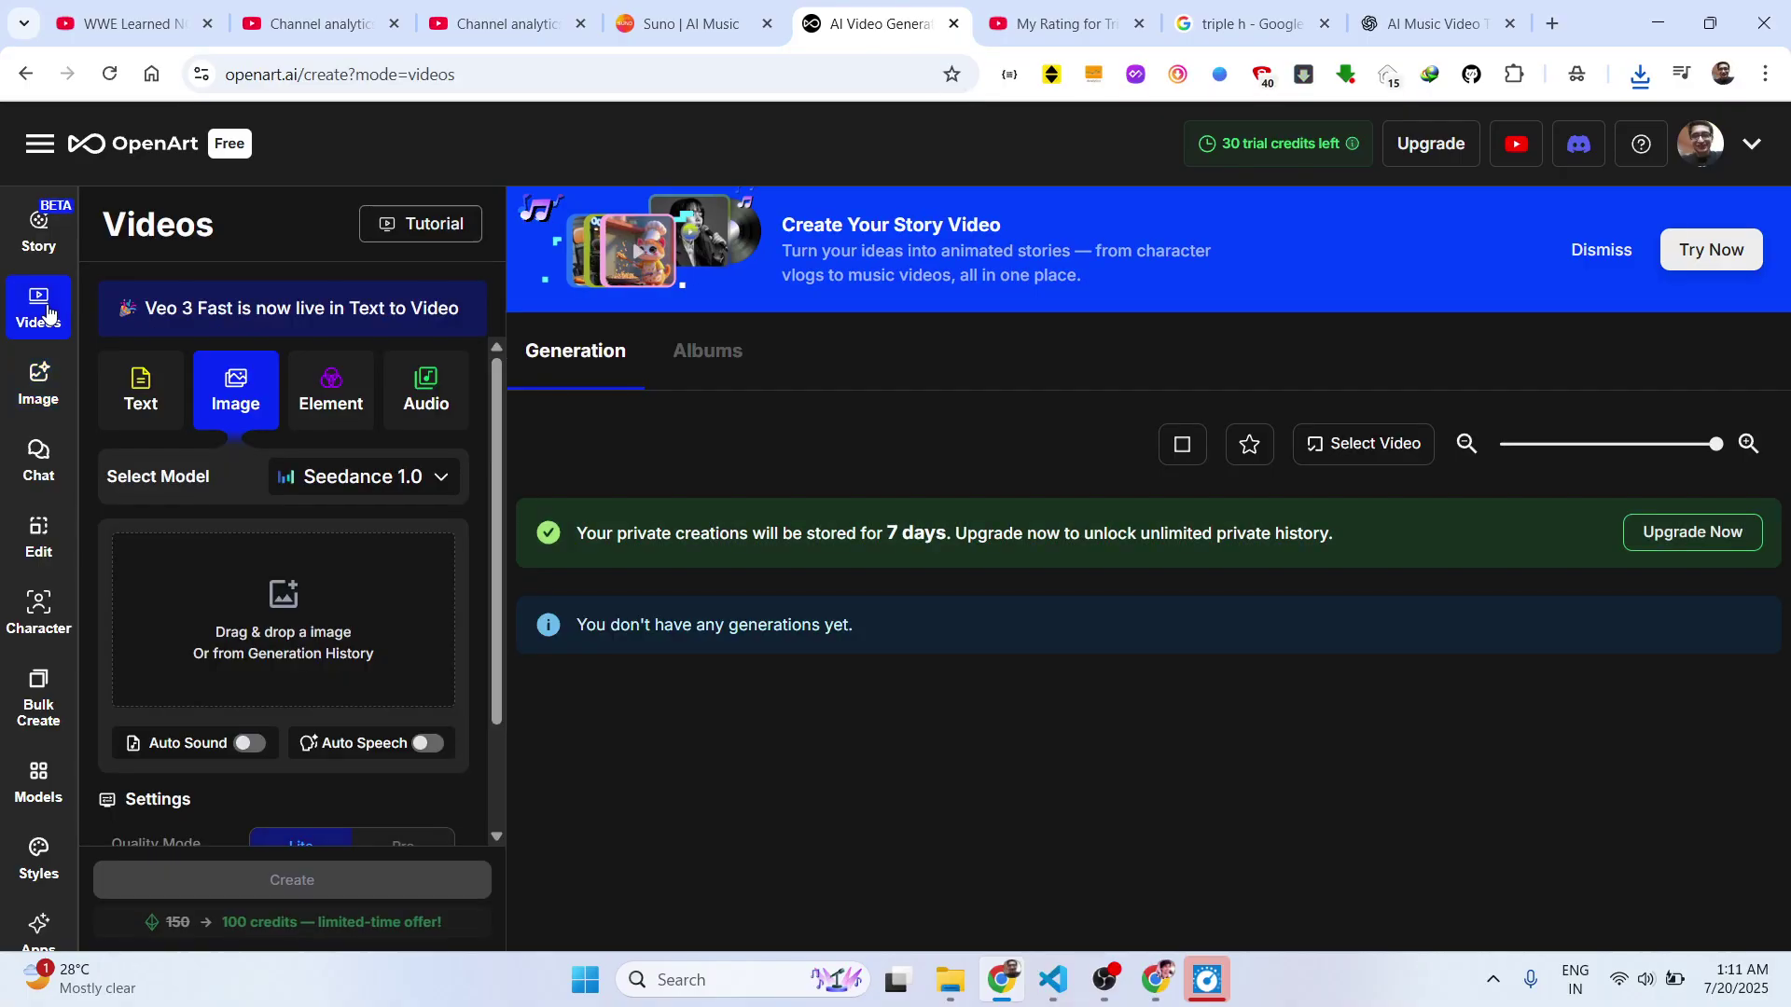
scroll(142, 599, down, 2)
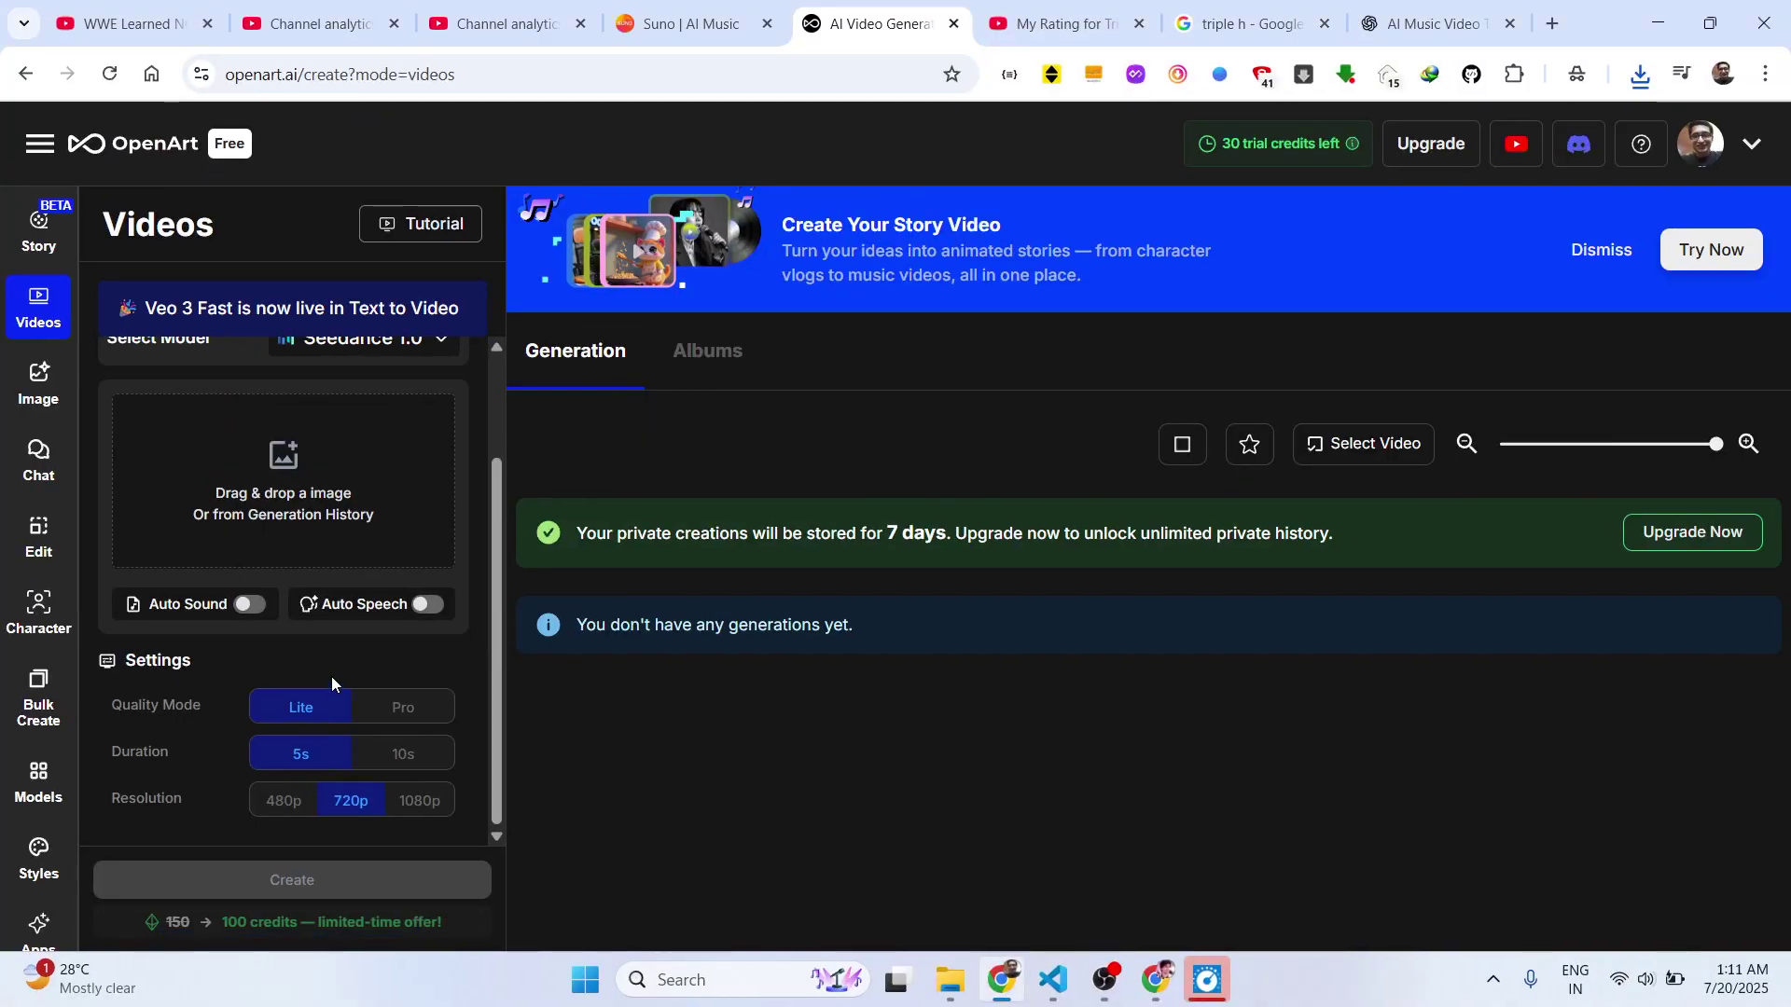
scroll(491, 355, up, 2)
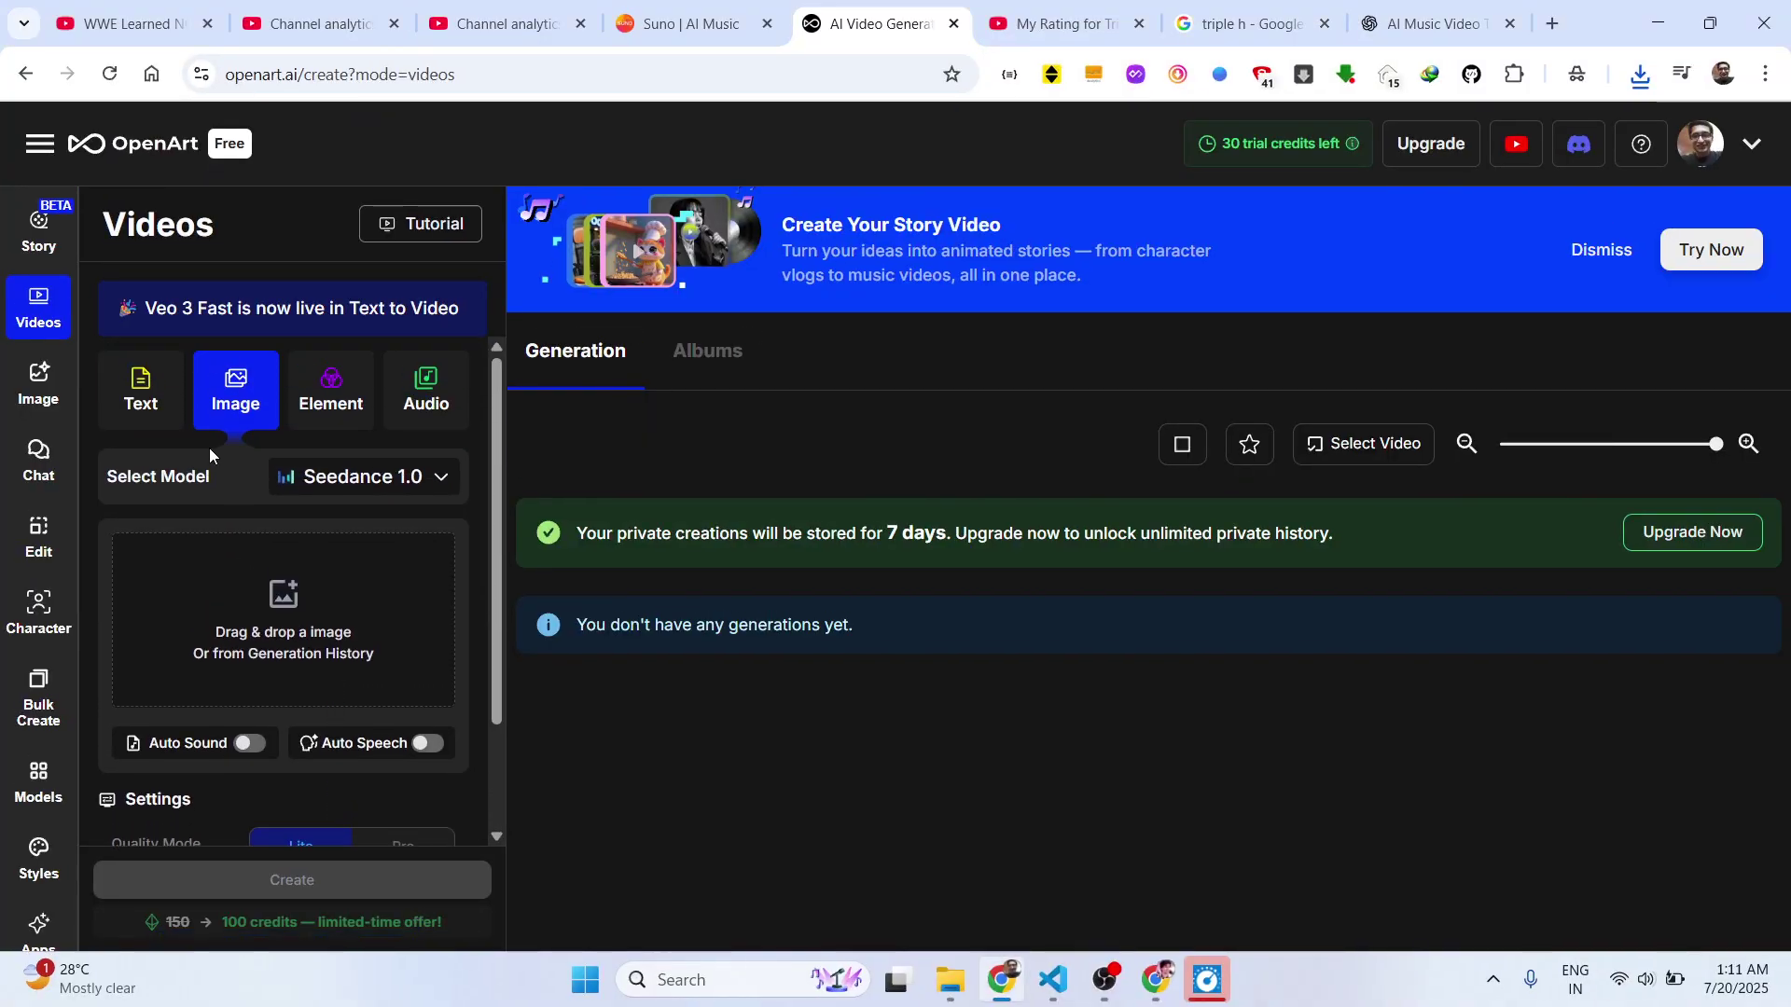
click(160, 407)
scroll(347, 726, down, 3)
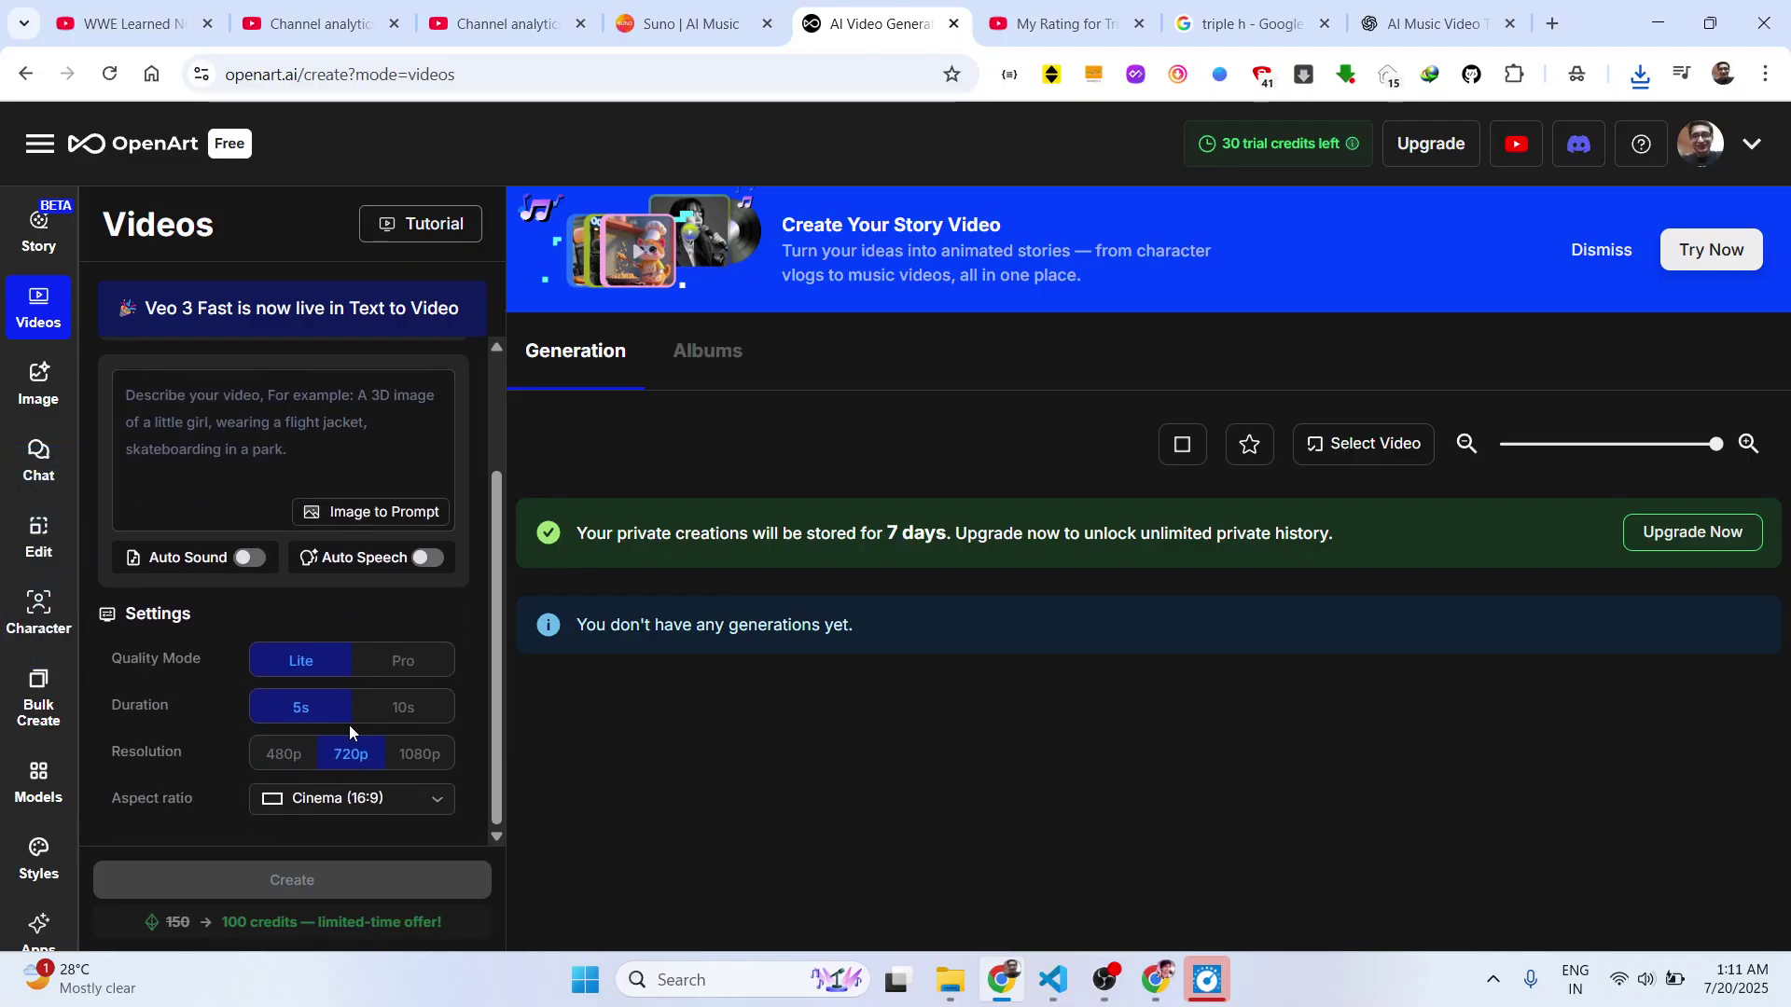
scroll(336, 719, up, 3)
Enter the video prompt 'Coding avatar doing coding on laptop' and hit Create.
click(194, 574)
text(Coding avatar)
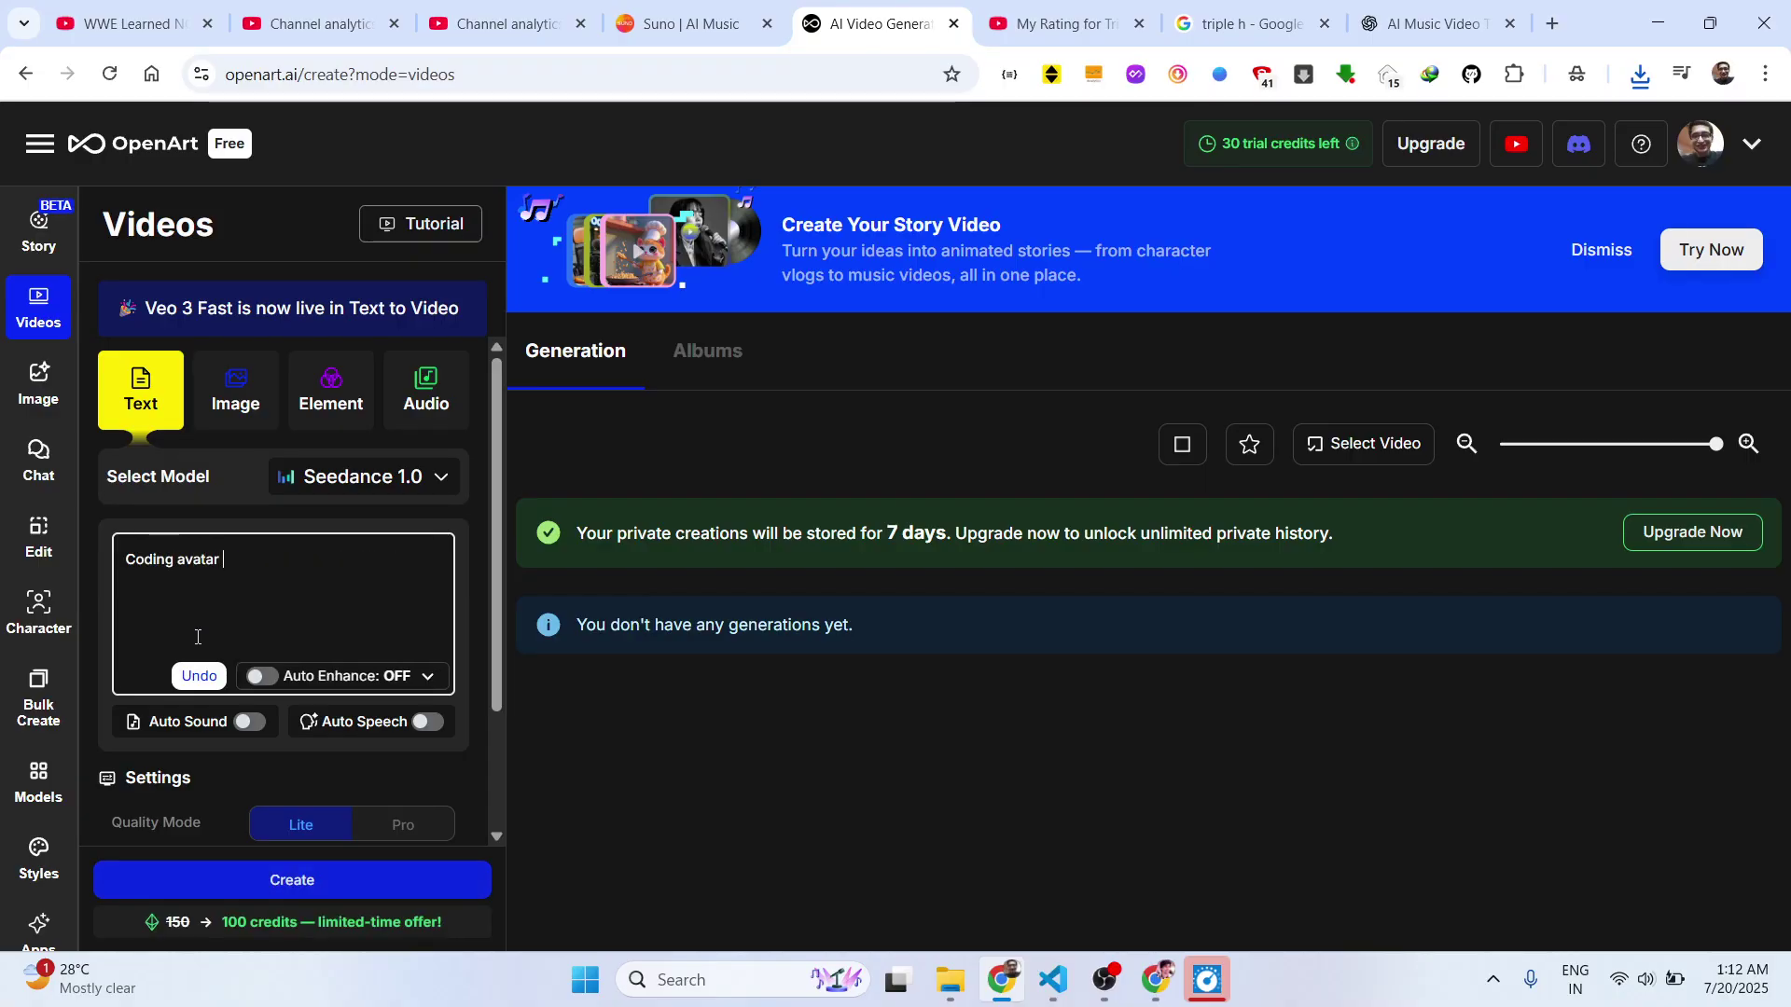
text( doing coding on laptop)
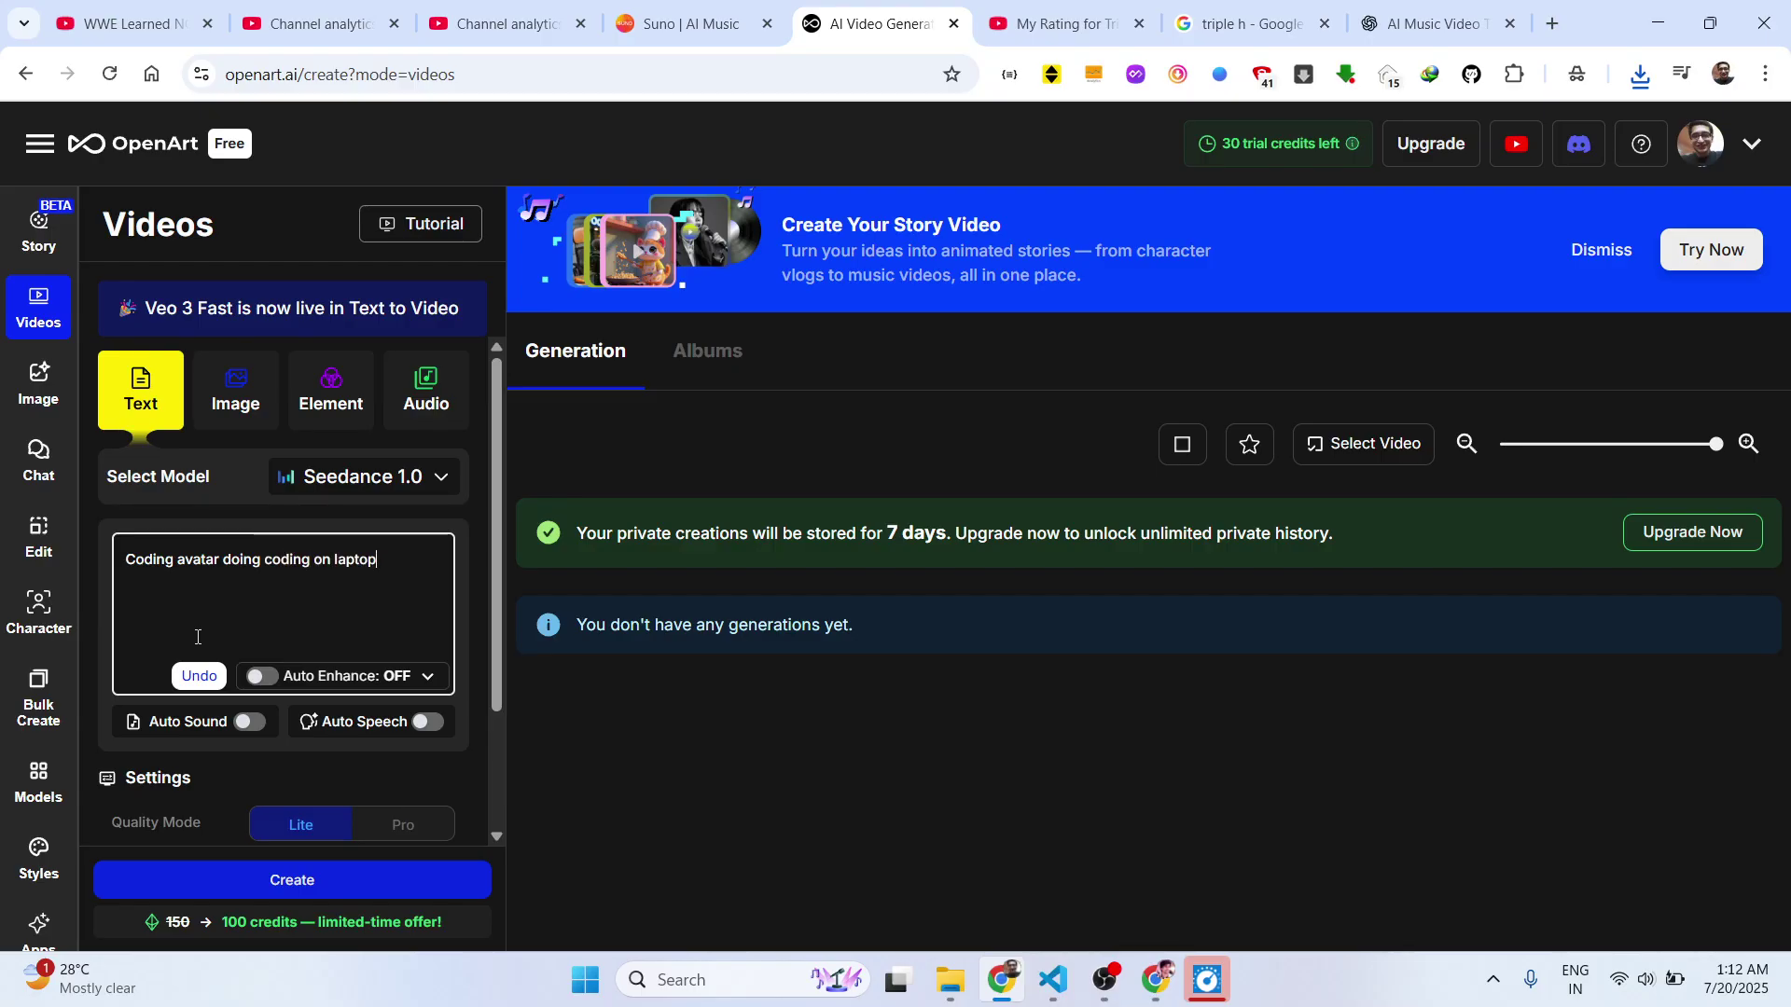
scroll(199, 629, down, 2)
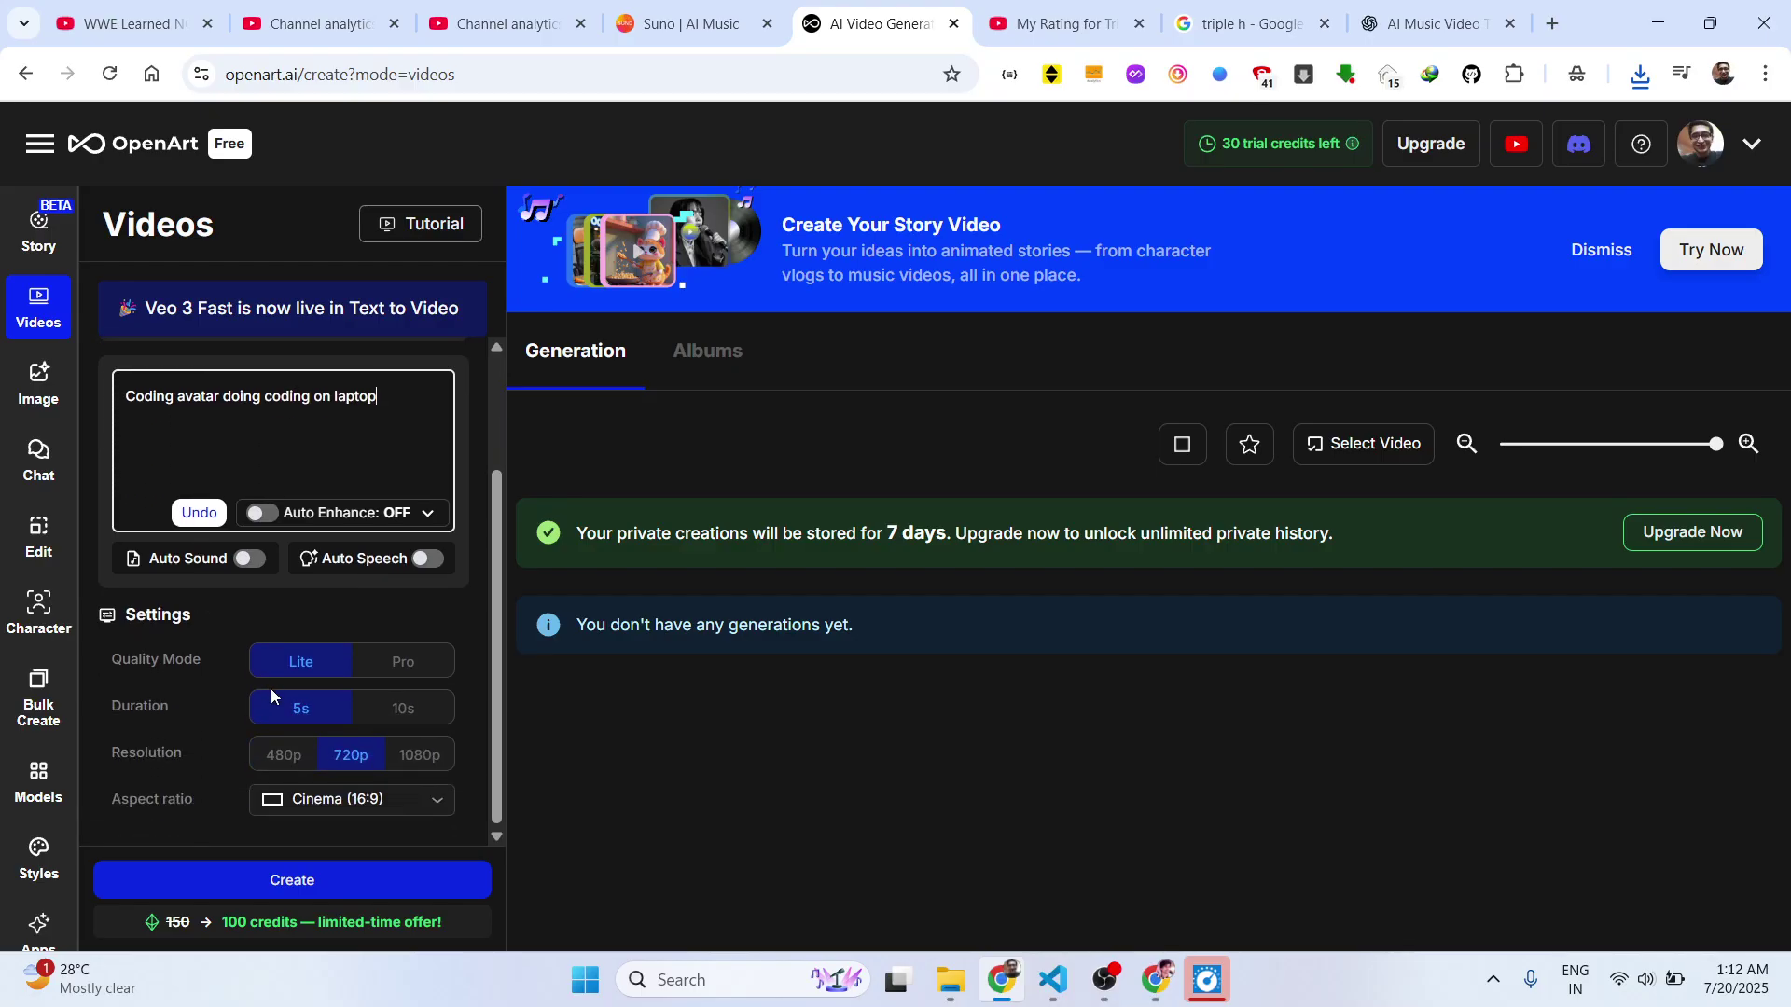
click(270, 883)
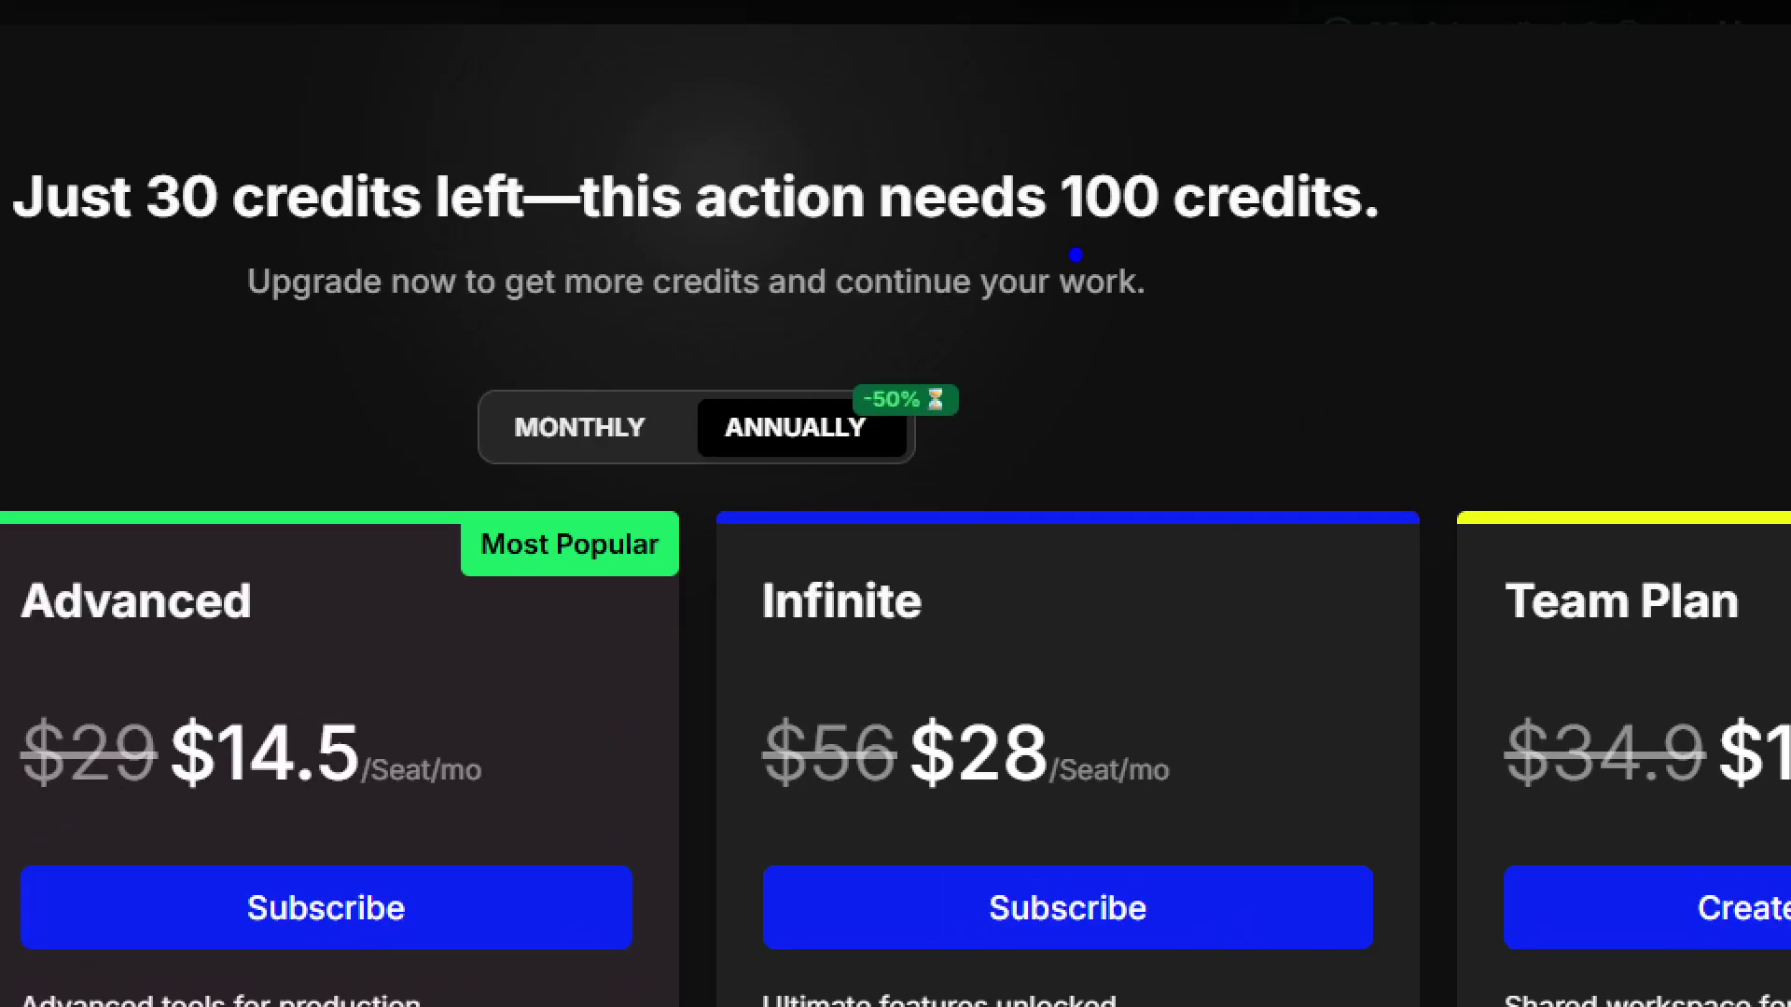
Close the upgrade plans modal reporting 30 credits left against the 100 required.
drag(977, 251, 1254, 250)
drag(1431, 248, 1456, 169)
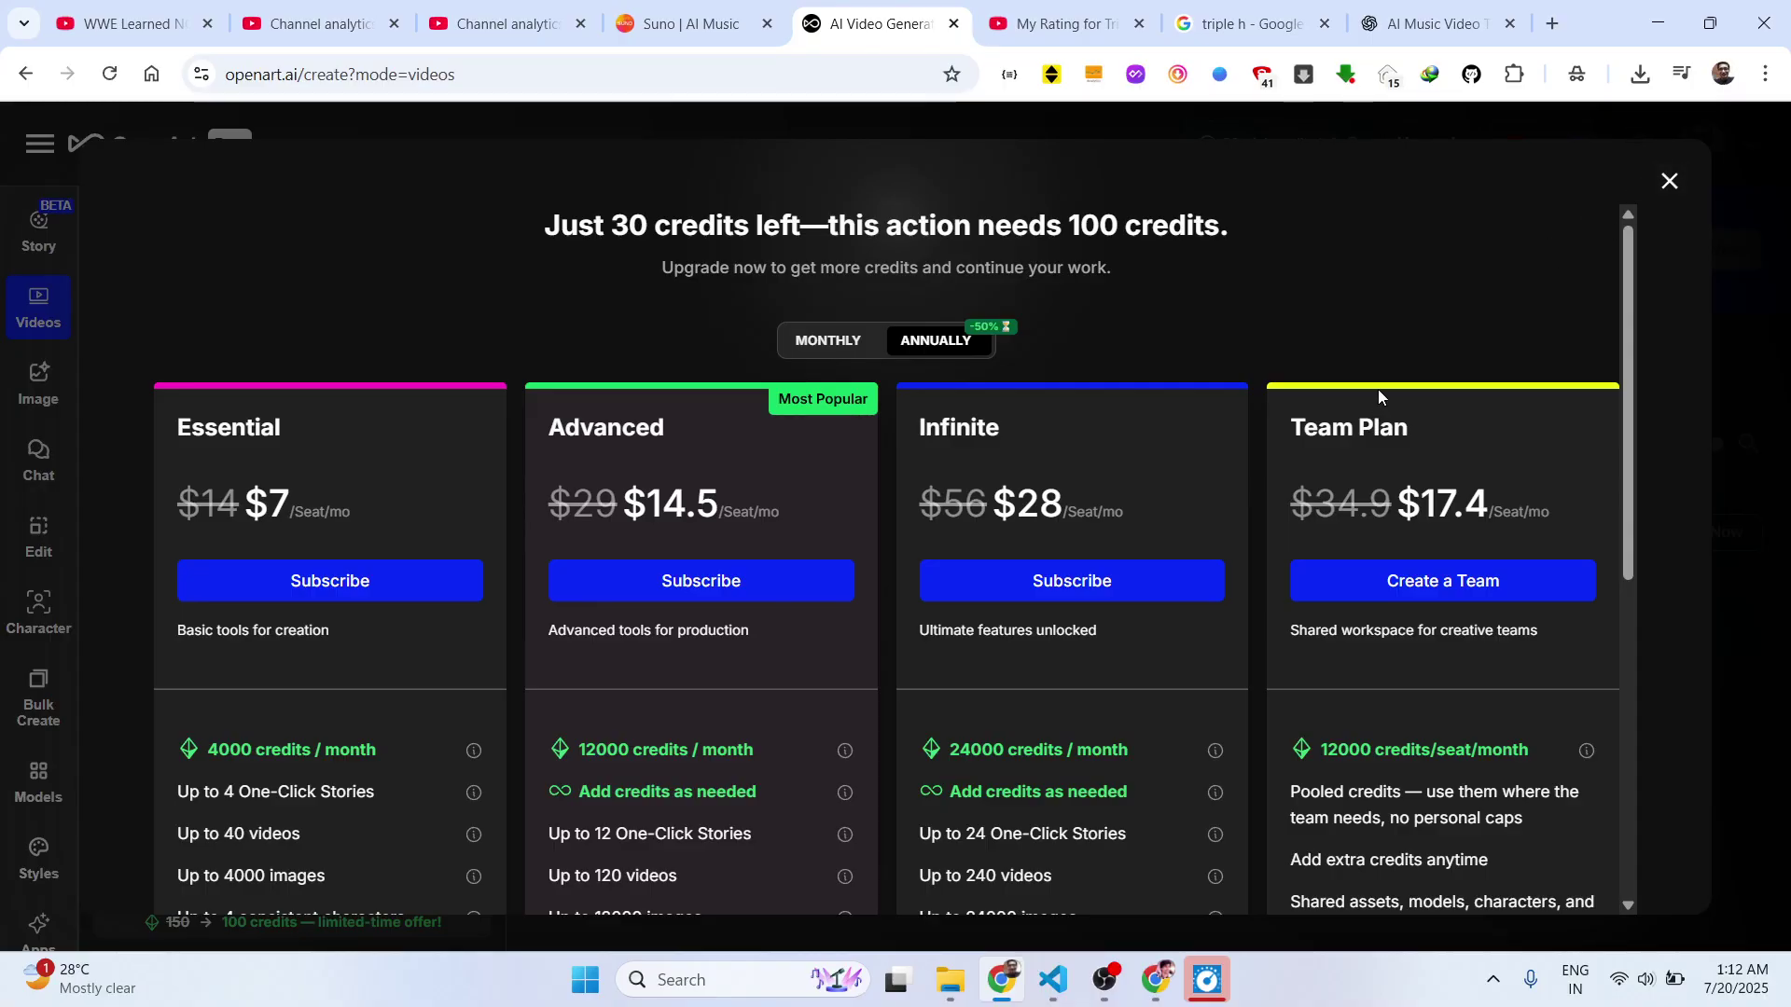
click(1669, 181)
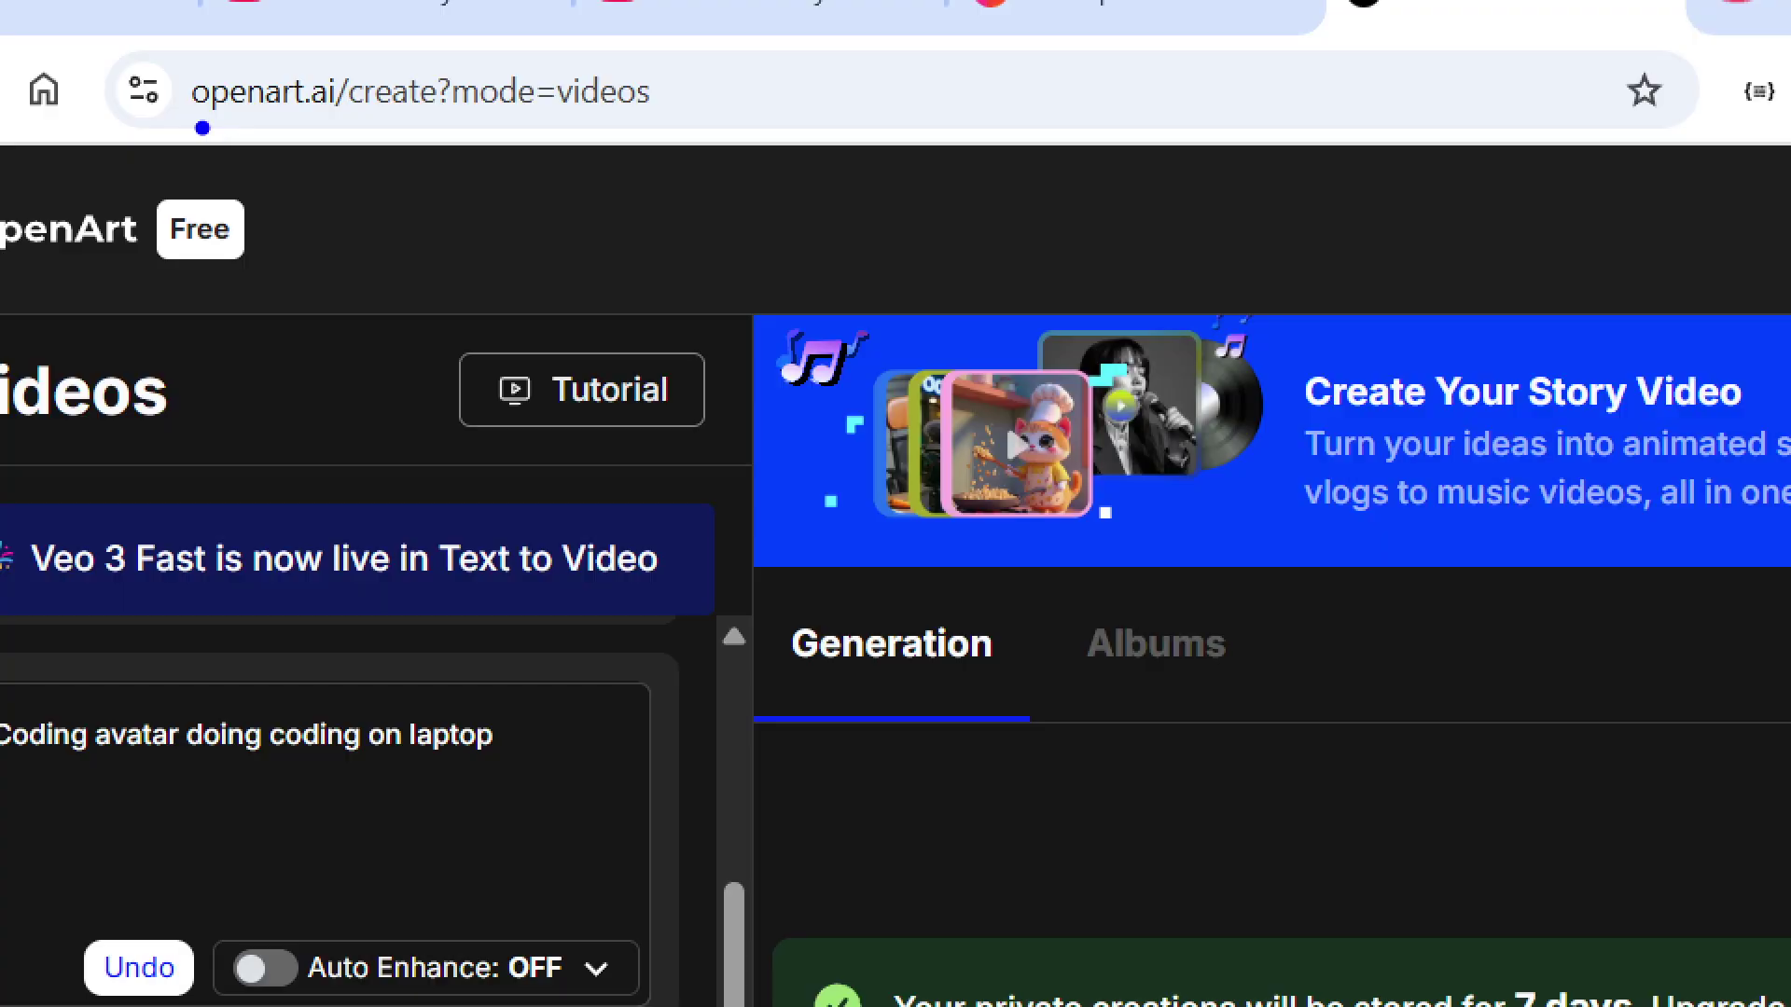
Load freemediatools.com via the 'fre' suggestion, scroll its tool list, then bring the screen recorder forward.
click(419, 90)
text(freemediatools.com)
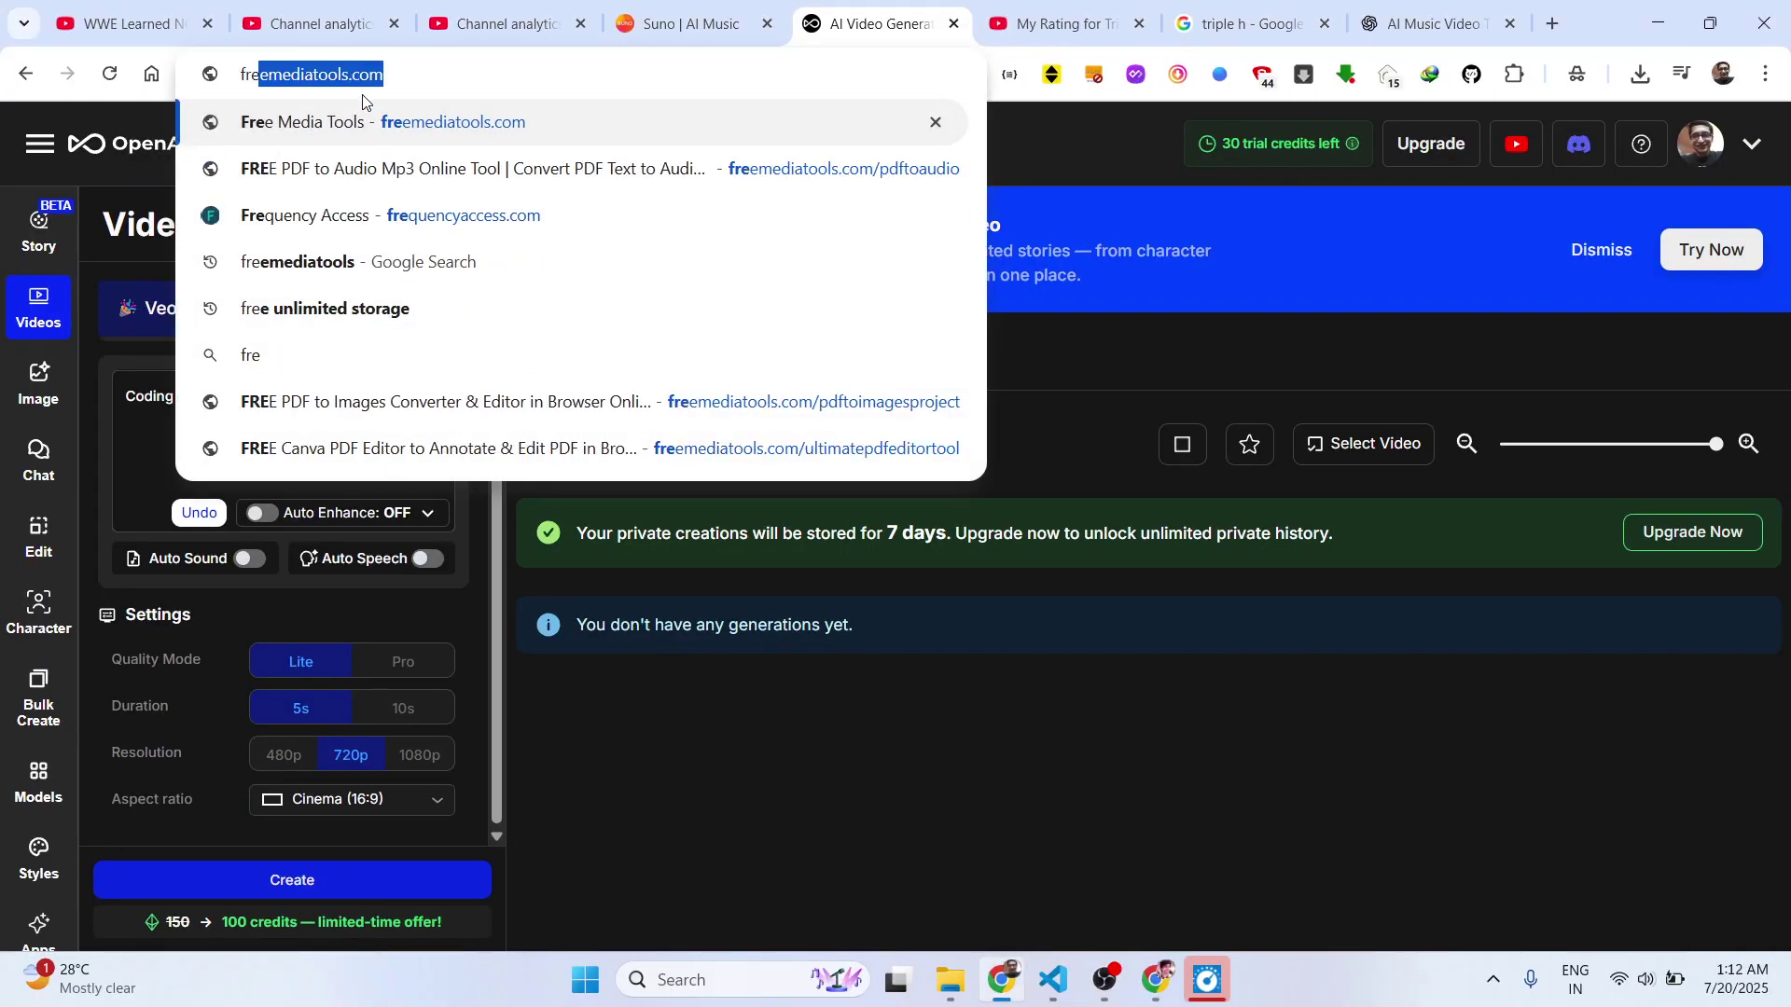
click(363, 123)
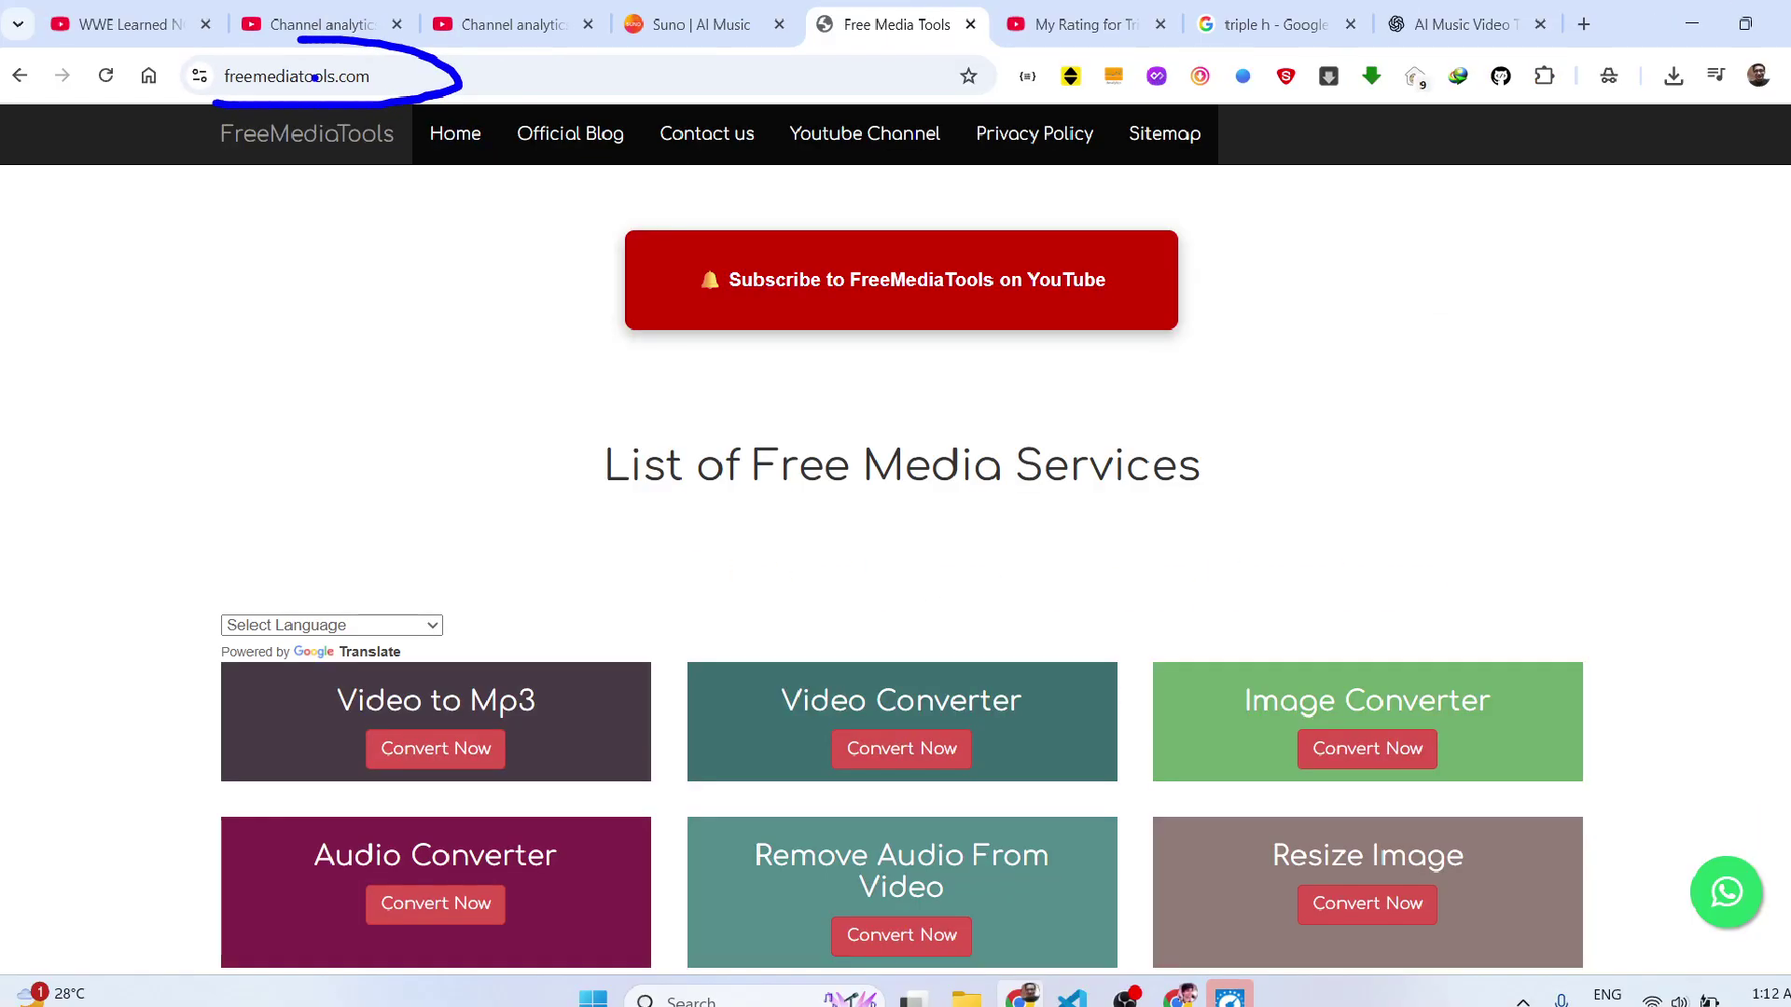
scroll(1050, 530, down, 1)
scroll(1049, 520, down, 15)
click(1104, 980)
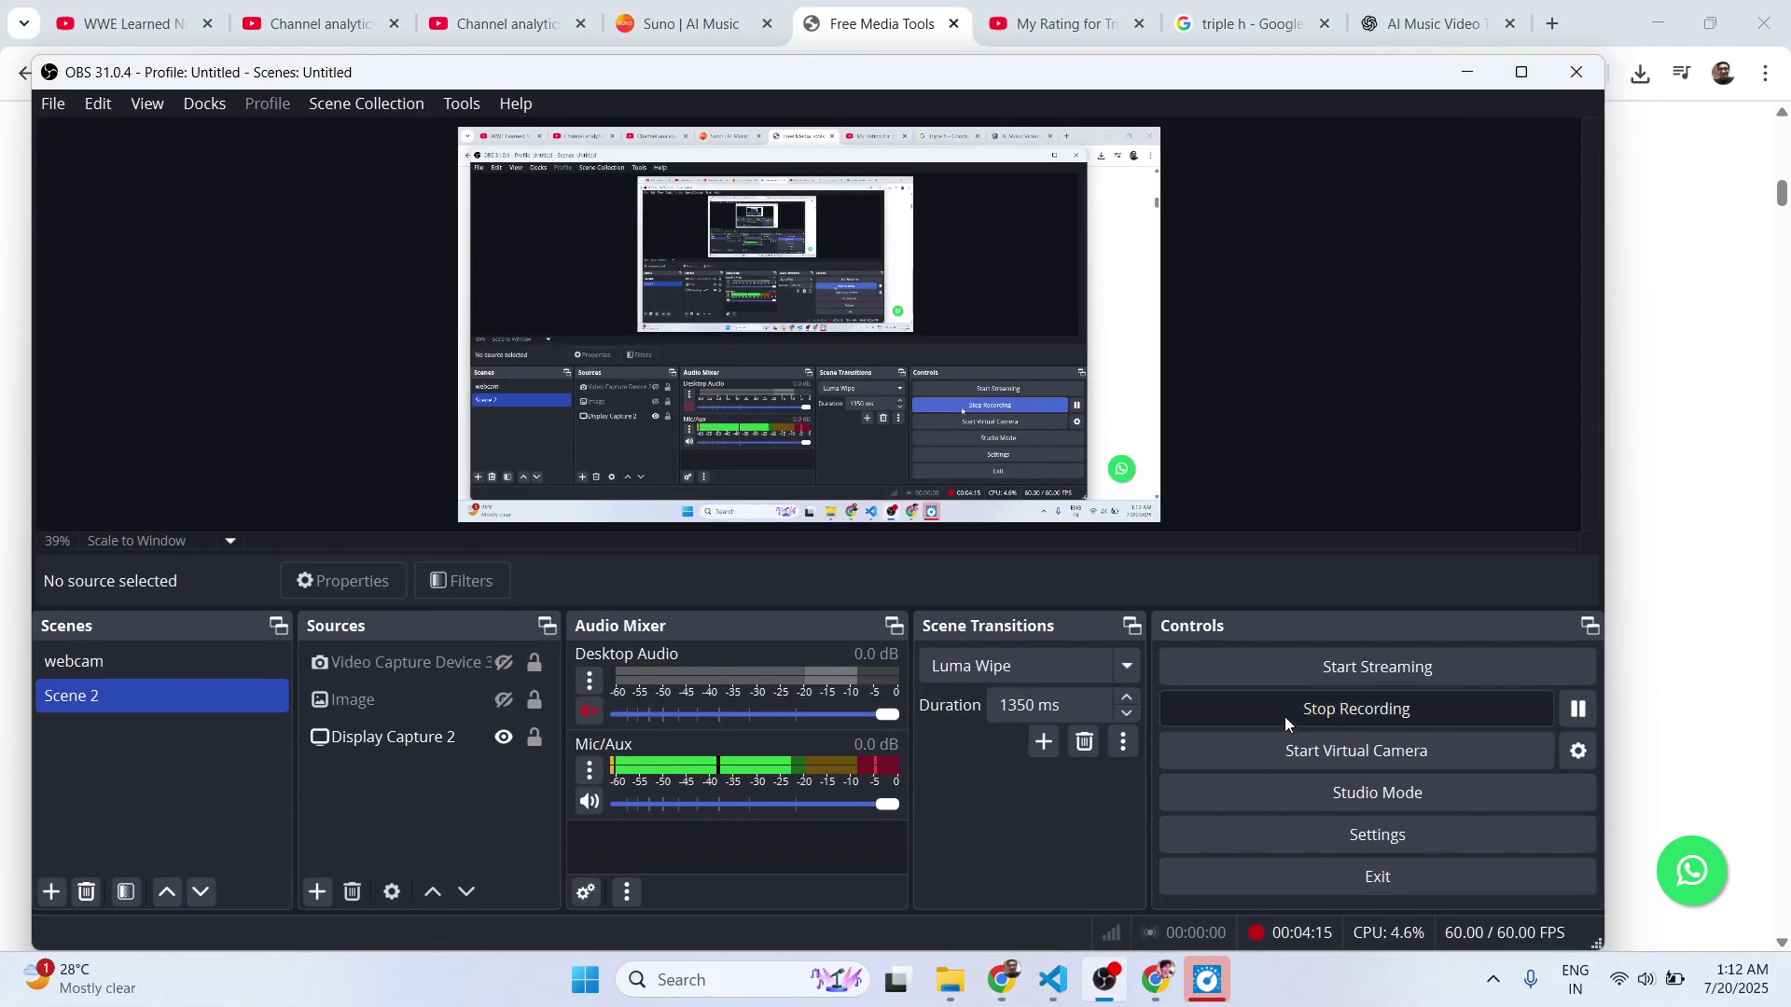